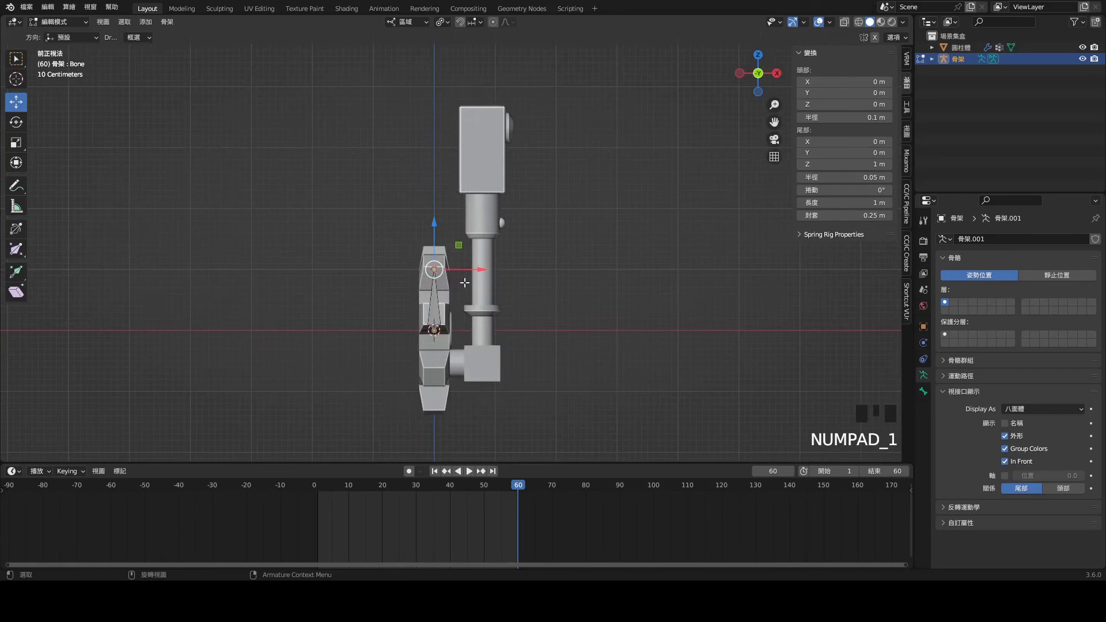
Step: Lay the bone horizontal by moving its tail to about X 0.66 m and setting the tail Z to 0
key(g)
click(546, 365)
scroll(546, 365, up, 2)
click(866, 164)
text(00)
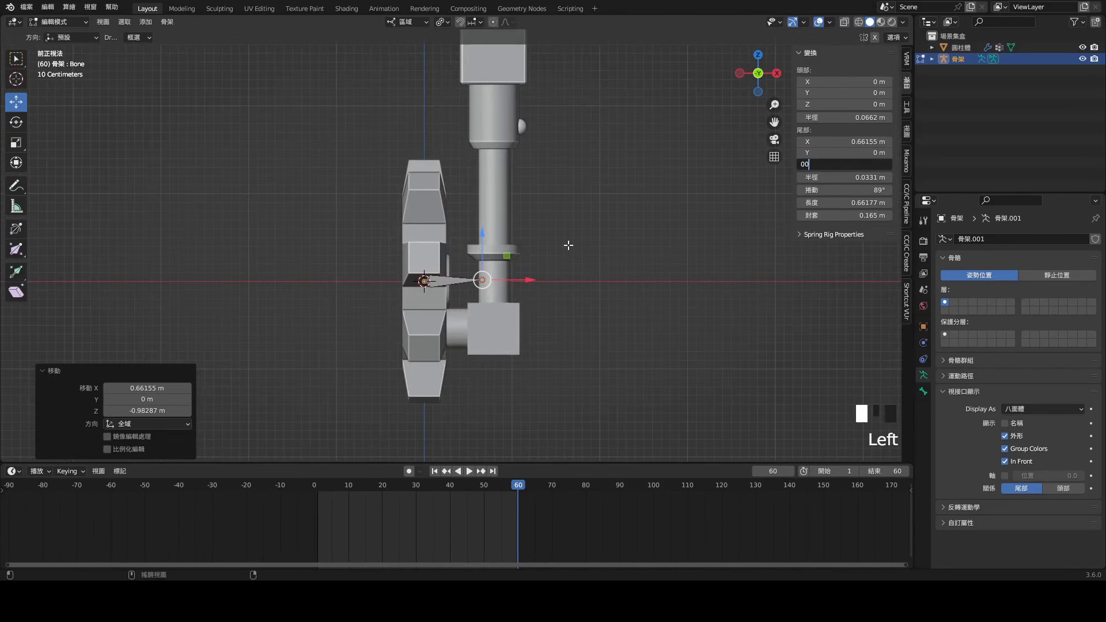
key(Return)
Step: Duplicate the bone and place the copy on the lower block, offset about 0.72 m in X and -0.54 m in Z
scroll(527, 279, up, 2)
click(429, 300)
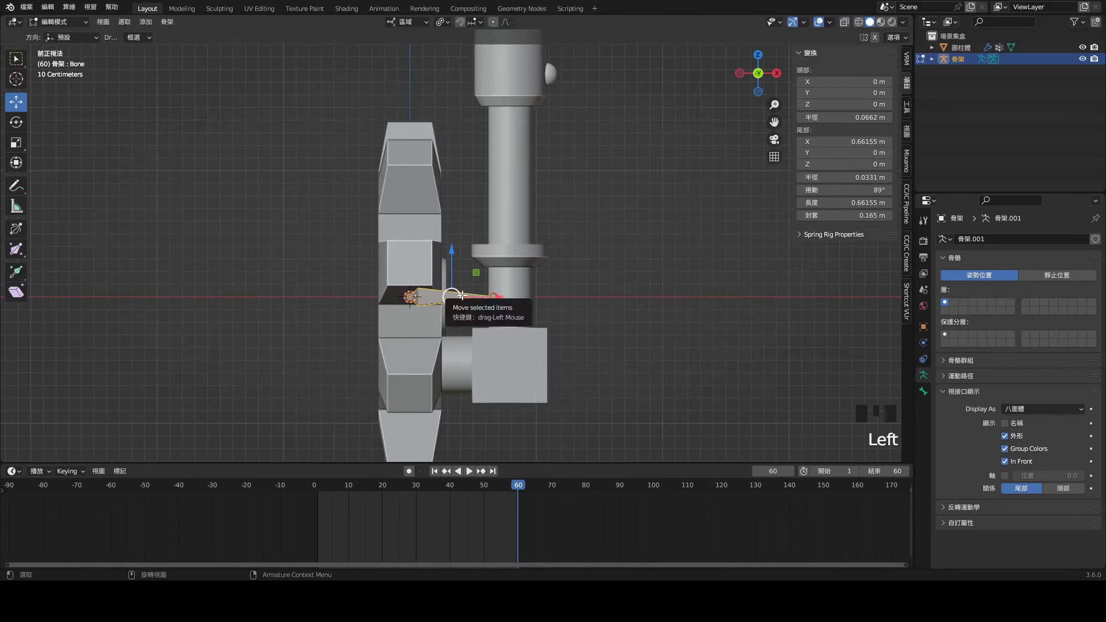
key(shift+d)
click(558, 364)
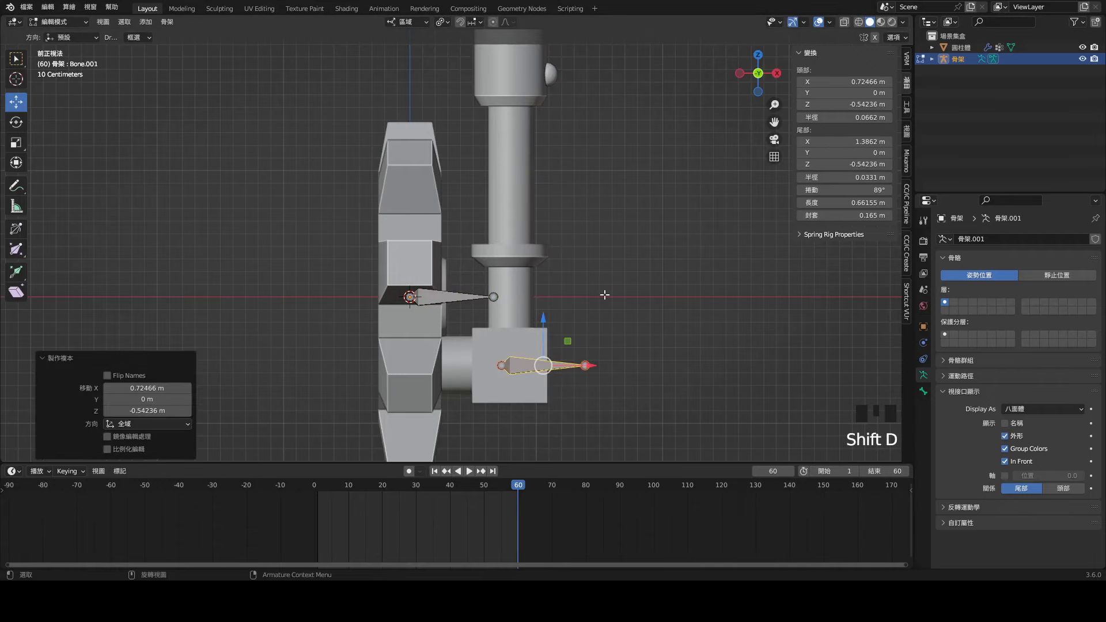
click(599, 368)
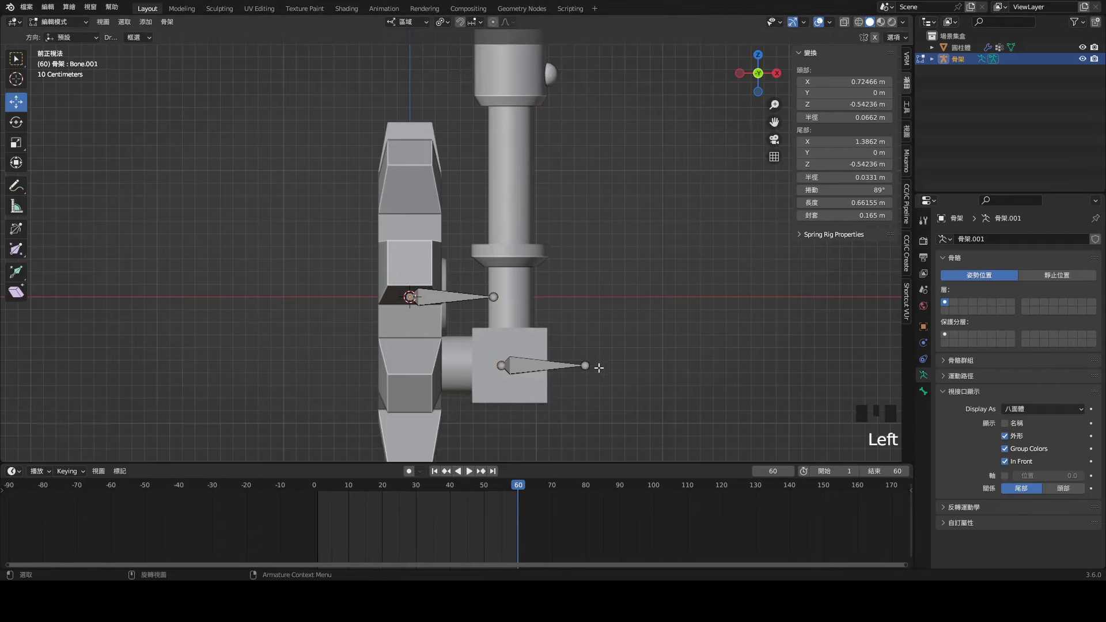
Step: Shift the copied bone's head along X to about 0.8 m inside the lower block and show the viewport in wireframe
scroll(505, 364, up, 3)
shift+middle_drag(530, 450, 458, 322)
click(455, 322)
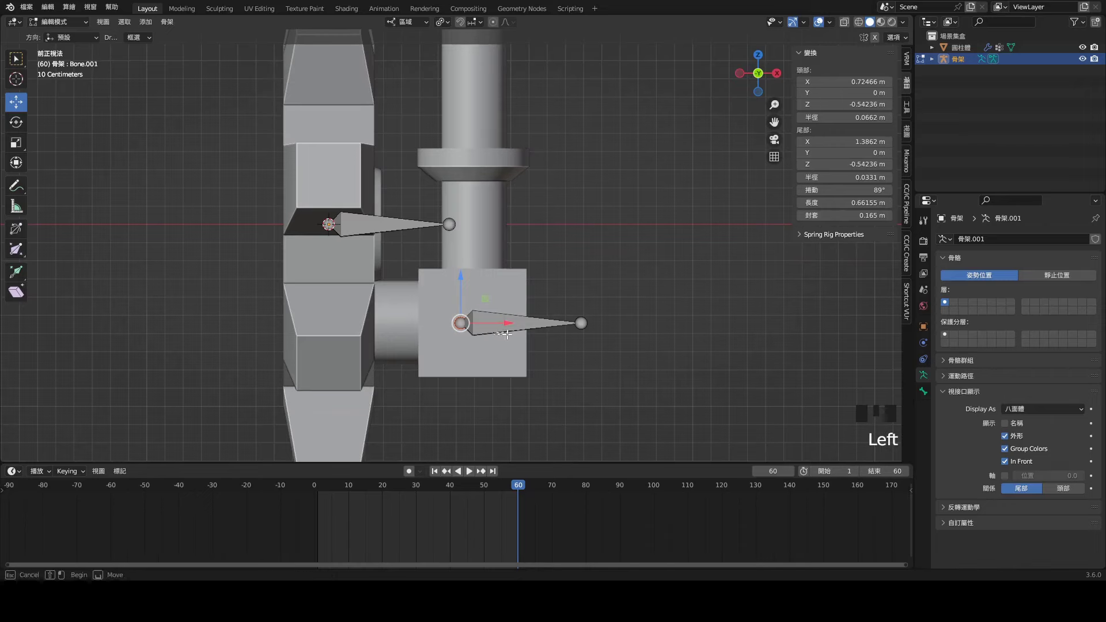
click(455, 321)
drag(455, 322, 519, 338)
click(864, 37)
scroll(507, 329, up, 1)
Step: Duplicate the lower block's bone and raise the copy straight up in front view into the upper box
click(541, 337)
middle_drag(541, 337, 510, 248)
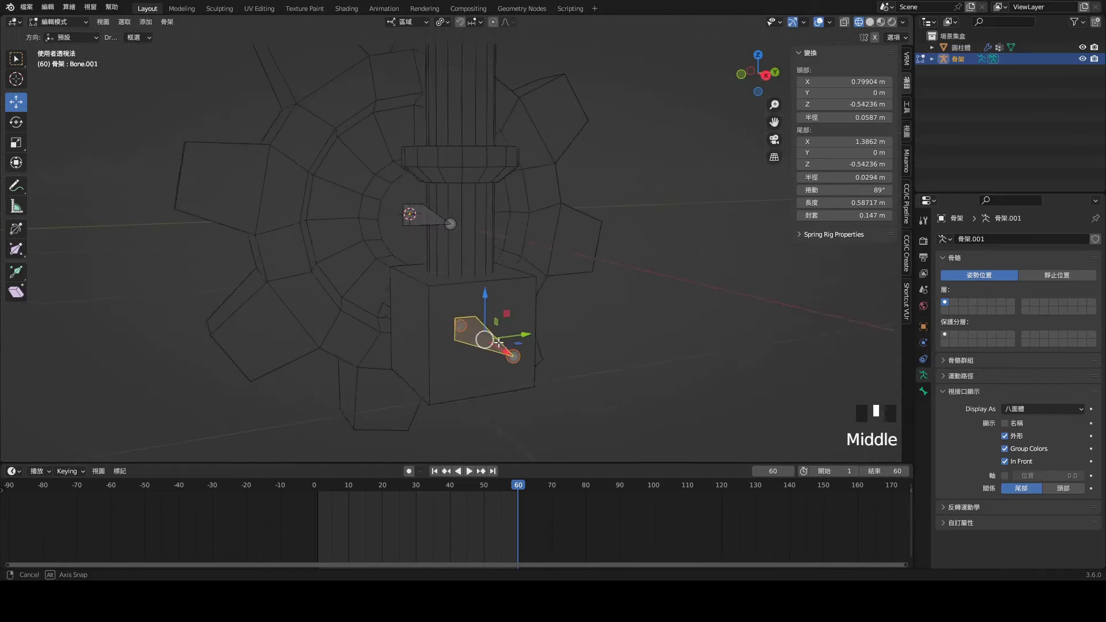
scroll(509, 246, down, 7)
key(KP_1)
scroll(599, 294, up, 2)
shift+middle_drag(605, 296, 585, 414)
key(shift+d)
right_click(473, 367)
drag(472, 368, 471, 77)
Step: Move the upper bone's tail about -0.59 m in X and -0.72 m in Z so the bone points downward
click(489, 110)
click(455, 111)
click(490, 112)
key(g)
click(534, 242)
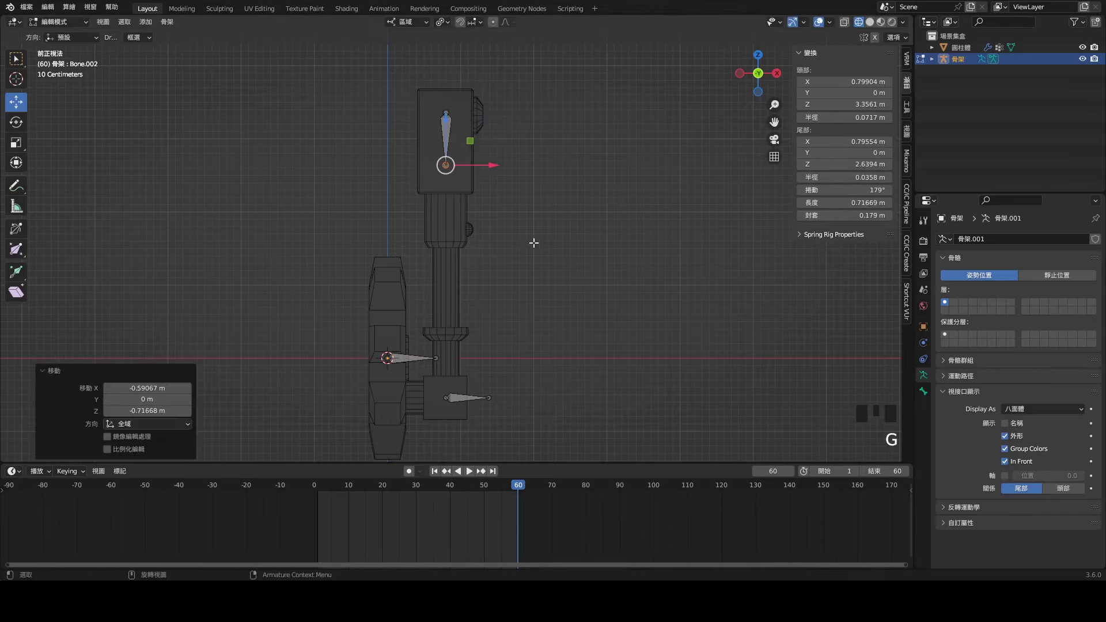
Step: Copy the upper bone's head X of 0.799041 m to its tail, and lower the tail along Z to about 0.62 m
click(868, 82)
key(ctrl+c)
key(Return)
click(853, 141)
key(ctrl+v)
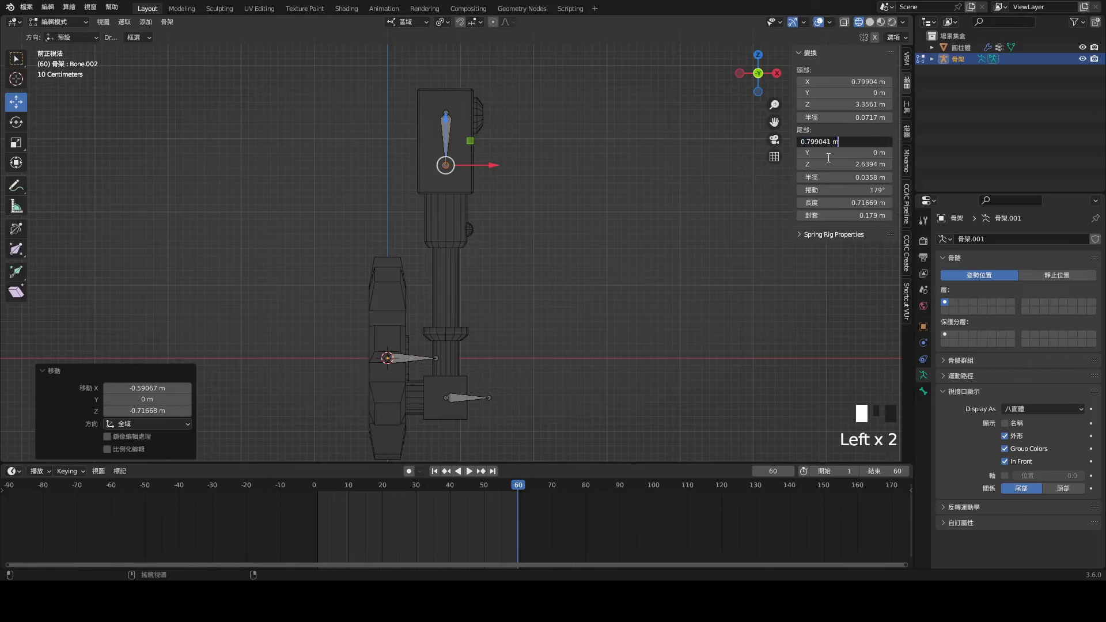
key(Return)
middle_drag(522, 202, 549, 165)
drag(455, 128, 455, 276)
Step: Move the upper bone's head onto the centre of the round joint, at about Y 0.37 m and Z 3.32 m
click(461, 114)
drag(496, 112, 542, 123)
scroll(366, 215, up, 9)
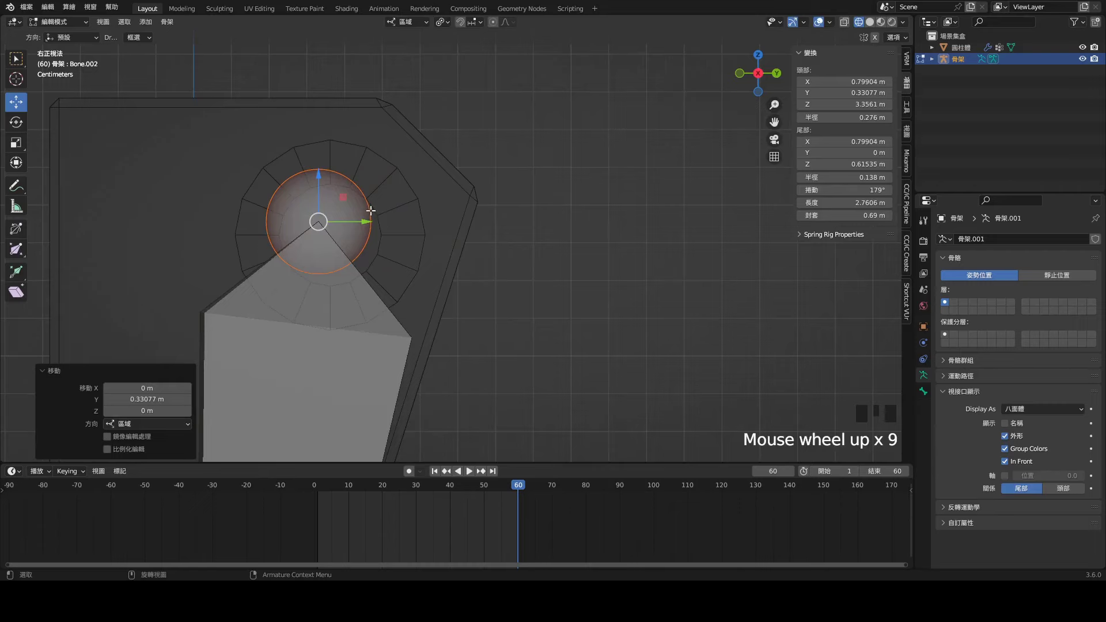
key(g)
click(404, 245)
scroll(415, 253, down, 1)
scroll(588, 205, down, 5)
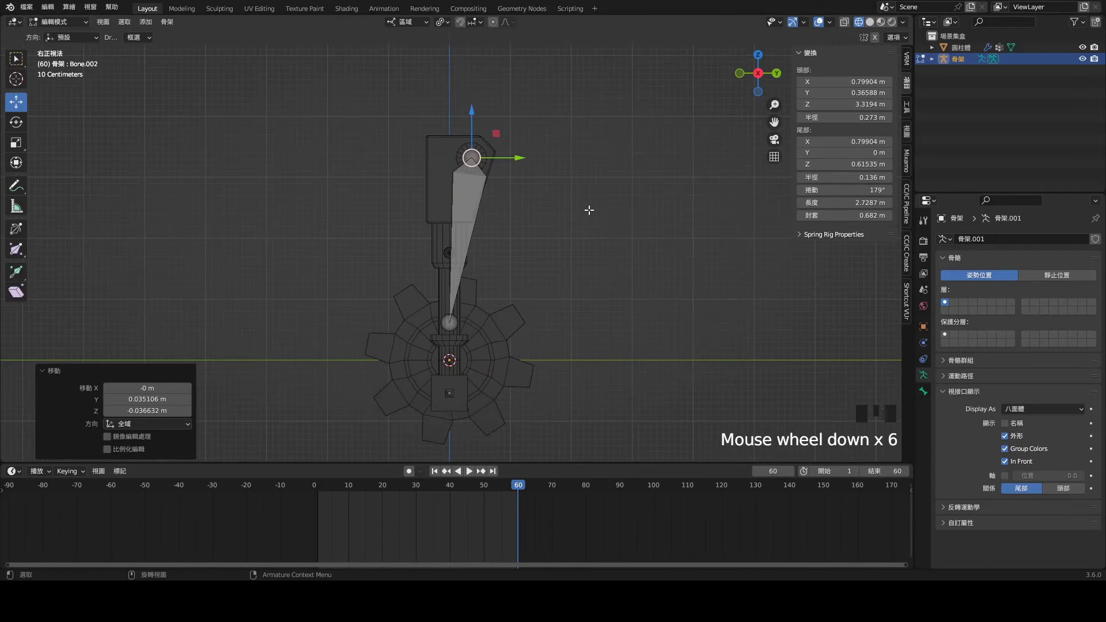
Step: Move the long bone's tail onto the head of the lower block's bone, at about Y 0 and Z -0.54 m
scroll(555, 344, up, 2)
shift+middle_drag(555, 343, 432, 141)
scroll(431, 140, up, 2)
shift+middle_drag(364, 201, 459, 272)
click(451, 248)
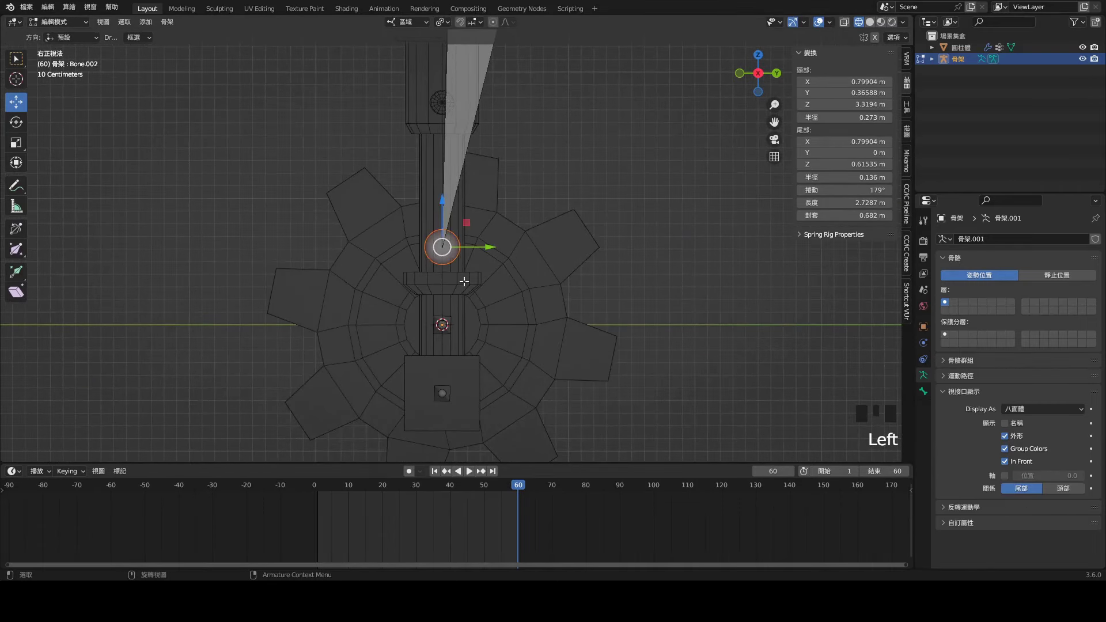
key(g)
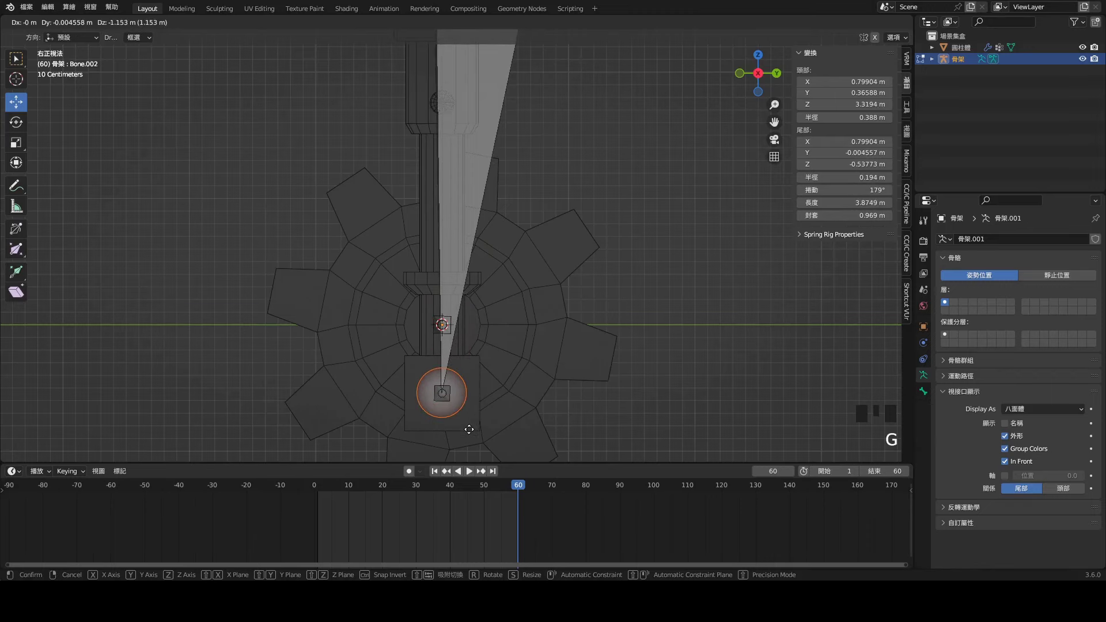
click(469, 424)
scroll(492, 222, up, 5)
scroll(492, 221, up, 2)
key(g)
click(519, 228)
scroll(534, 229, down, 14)
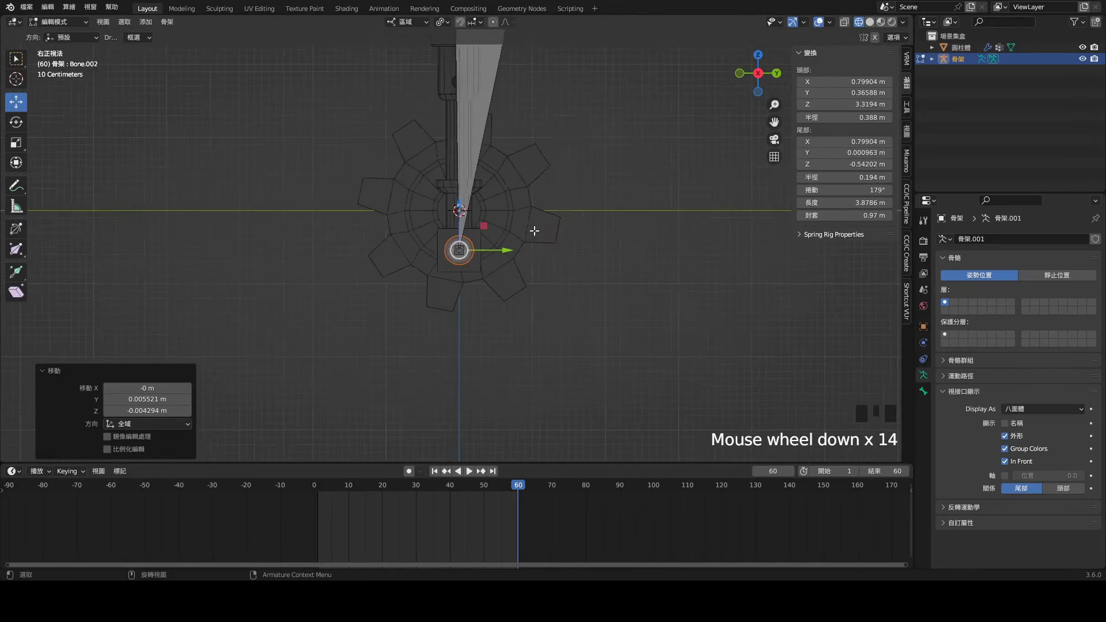
Step: Switch to Pose Mode and add an IK constraint to the long bone, targeting the lower block's bone
shift+middle_drag(533, 230, 526, 258)
middle_drag(484, 214, 548, 254)
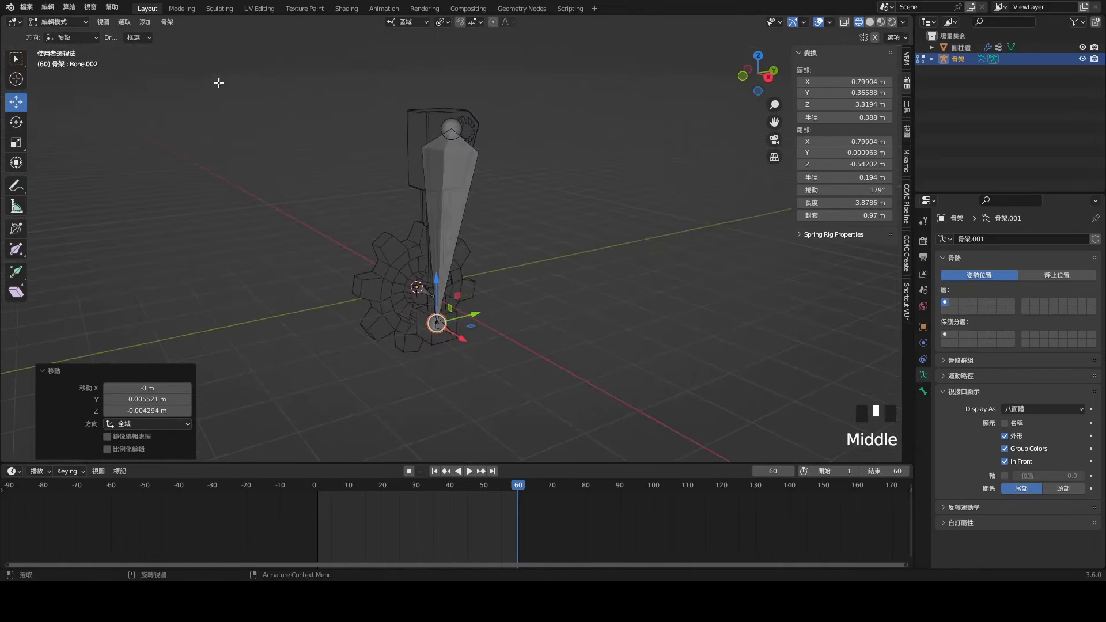
click(62, 21)
click(58, 62)
scroll(234, 143, up, 1)
click(441, 348)
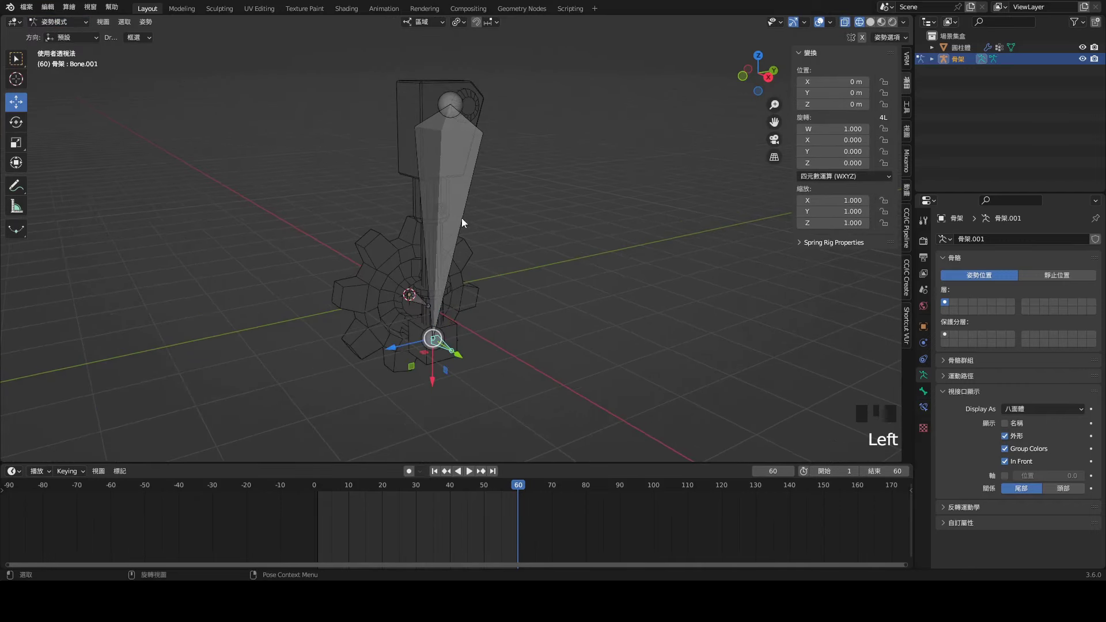
shift+click(445, 205)
key(shift+i)
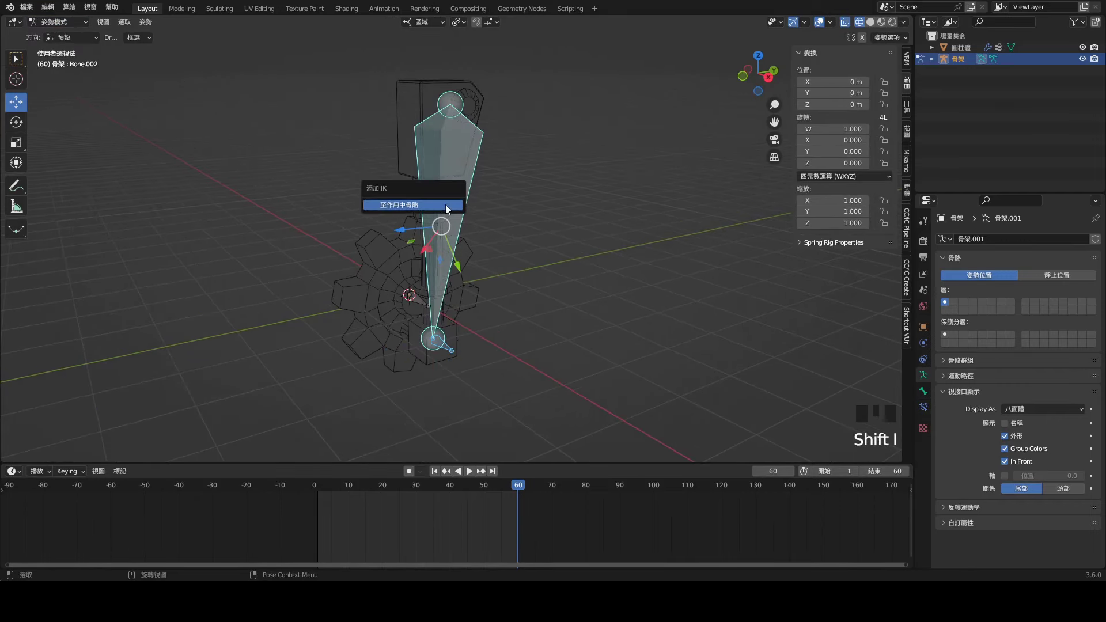
click(445, 205)
Step: Test the IK constraint in side view by moving the lower block's bone, and cancel the move
click(447, 349)
key(KP_3)
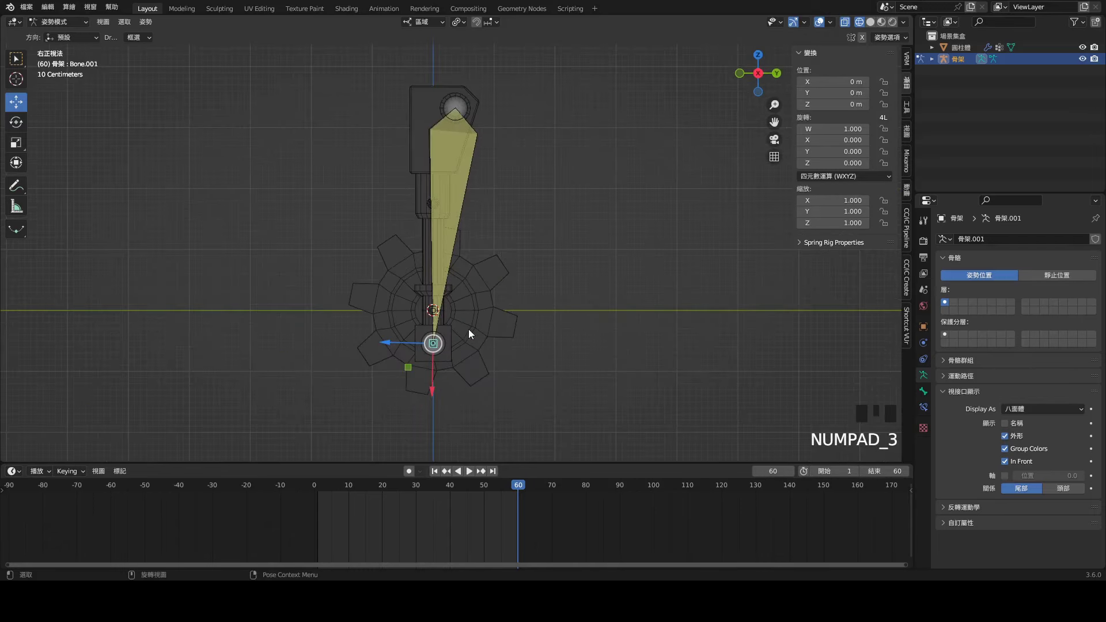
key(g)
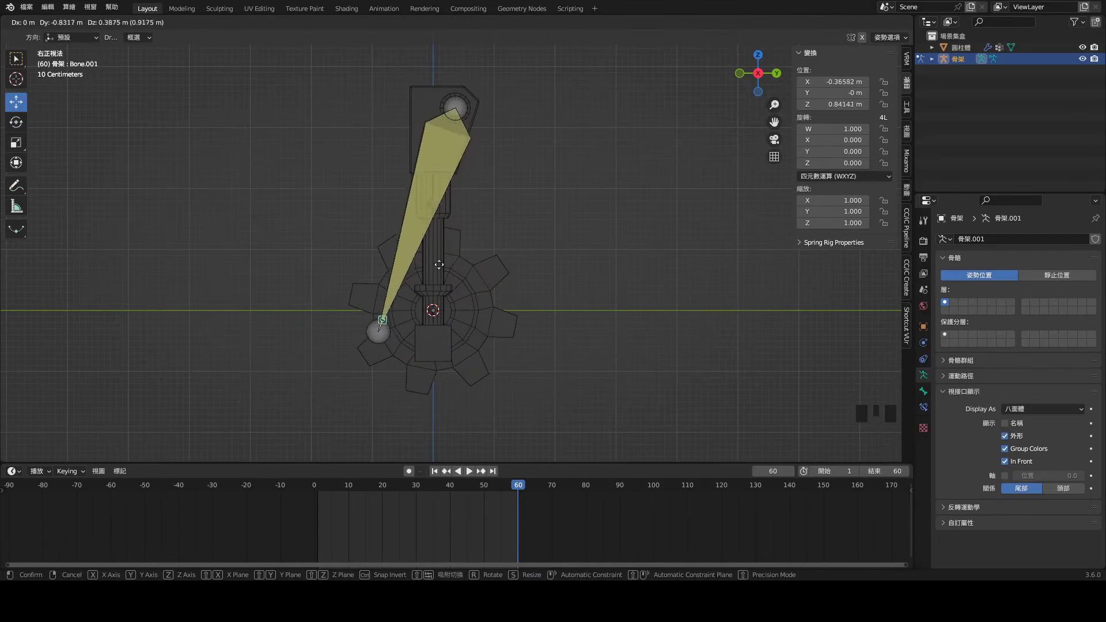
key(Escape)
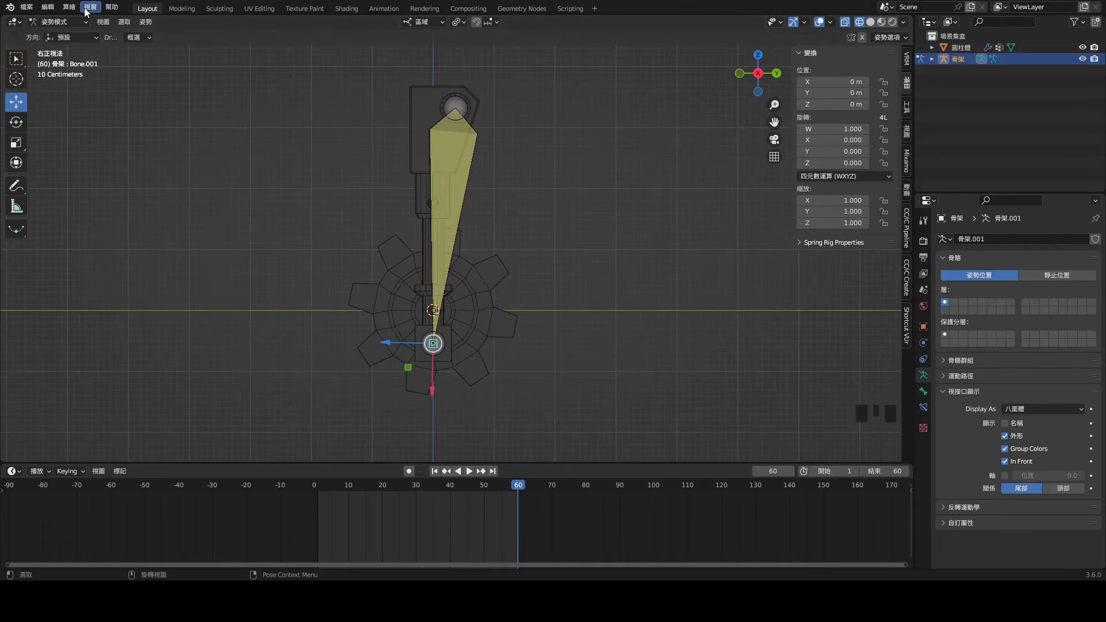
Step: Leave Pose Mode and put the armature back into Edit Mode
click(54, 21)
click(58, 35)
middle_drag(438, 299, 577, 271)
click(54, 22)
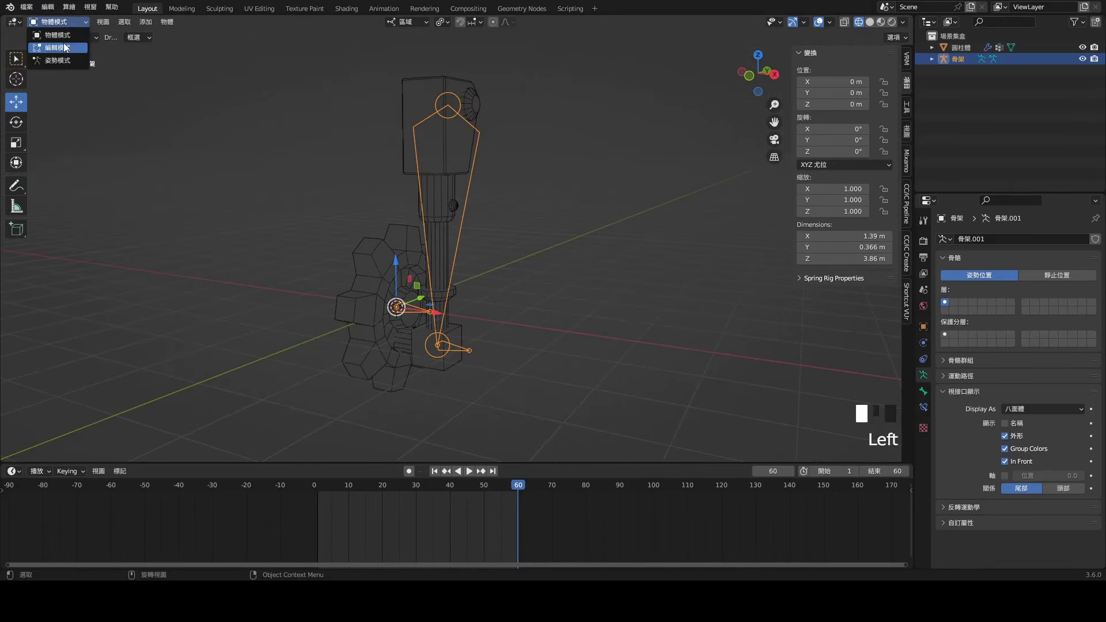
click(66, 48)
Step: Duplicate the long bone, scale the copy down to about 1.81 m long, and place it beside the piston rod
click(446, 273)
key(KP_3)
scroll(513, 213, up, 4)
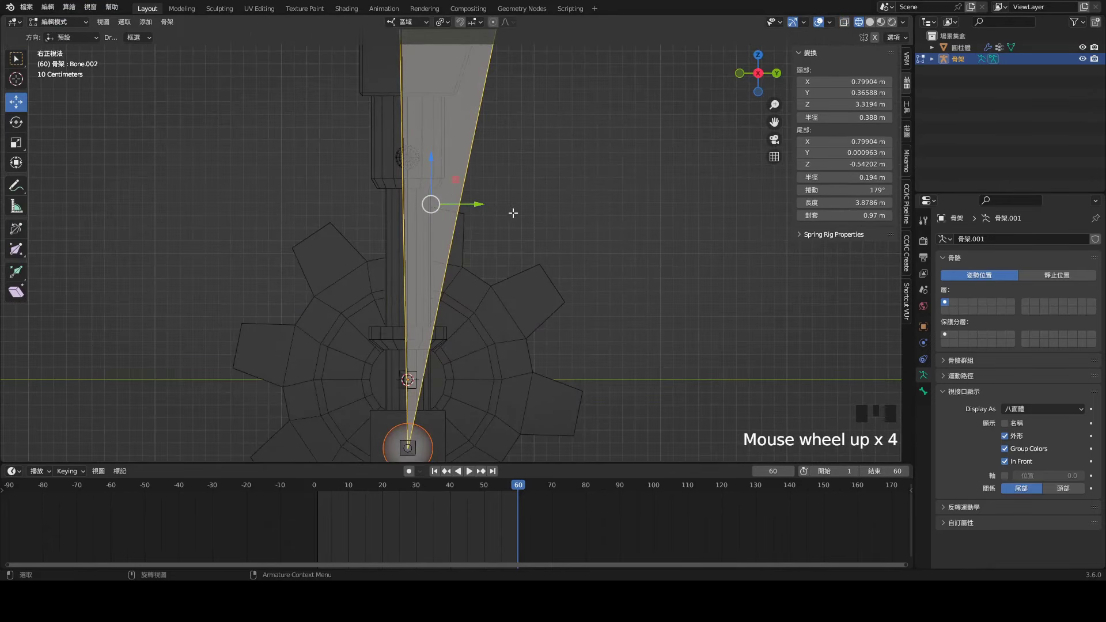
scroll(513, 214, down, 2)
key(shift+d)
key(s)
key(g)
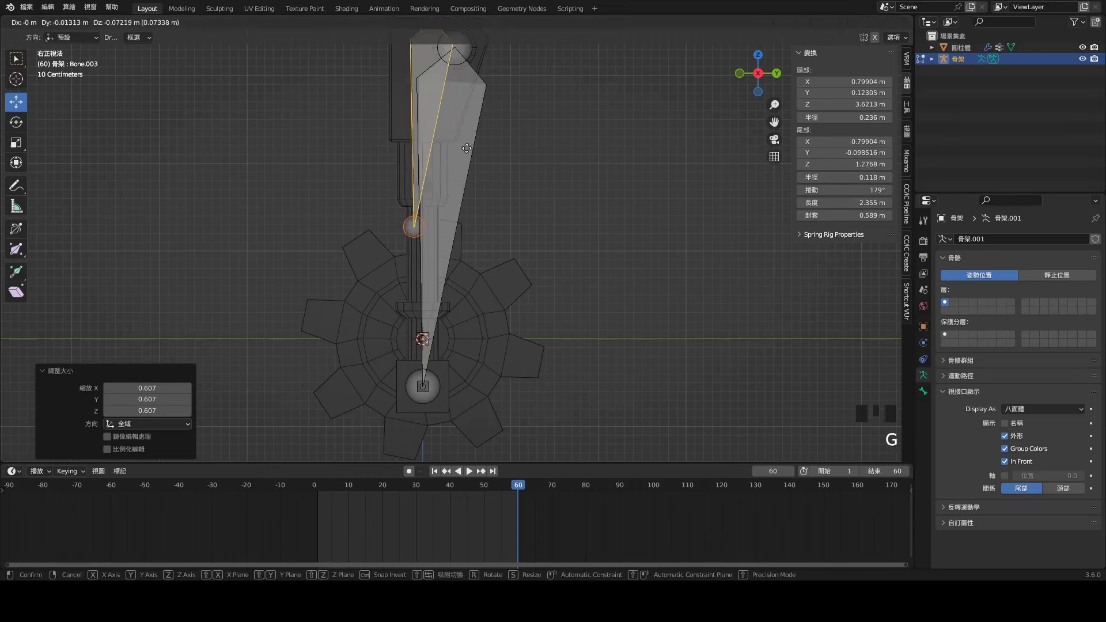
key(s)
key(g)
click(492, 234)
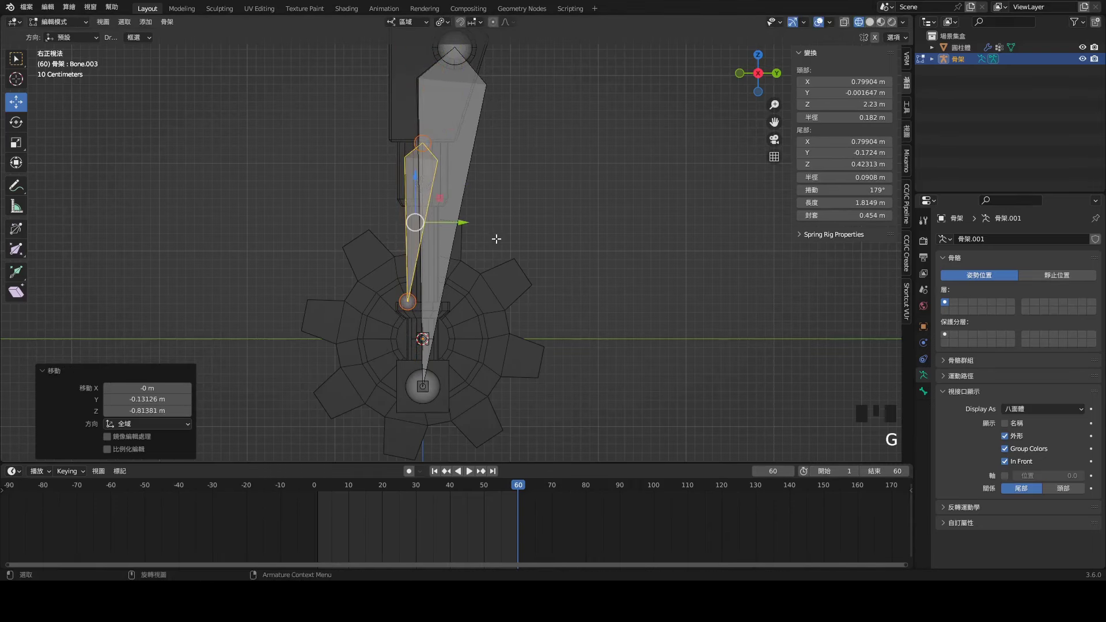
Step: Move the small bone's tail up beneath its head, to about Y 0 and Z 1.45 m
click(408, 301)
scroll(427, 230, up, 4)
key(g)
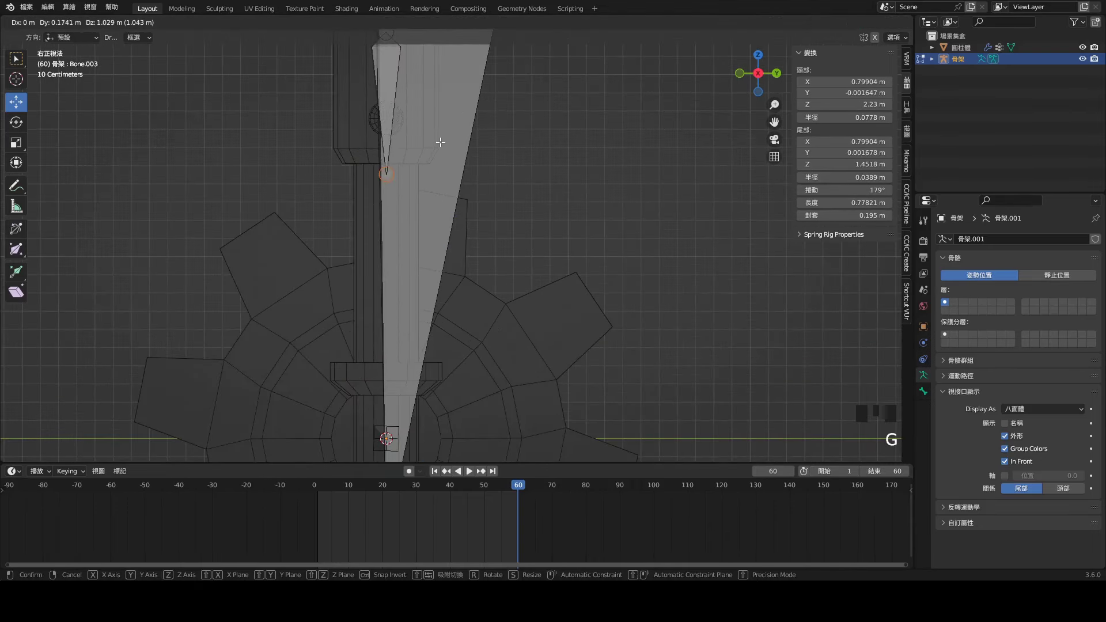
click(440, 142)
Step: Raise the small bone about 0.98 m along Z into the upper box
scroll(441, 142, down, 3)
shift+middle_drag(442, 142, 455, 286)
click(429, 288)
click(428, 287)
drag(426, 261, 418, 158)
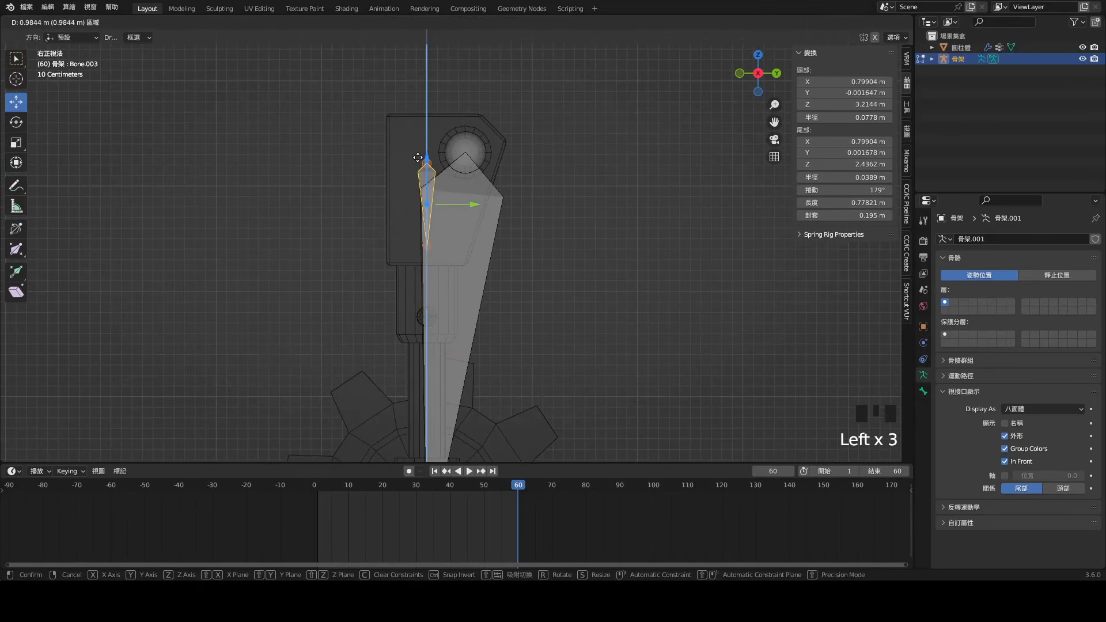
Step: Lengthen the small bone to about 1.31 m by raising its head, and lower the whole bone about 0.91 m along Z
click(428, 246)
click(428, 246)
click(428, 246)
click(428, 247)
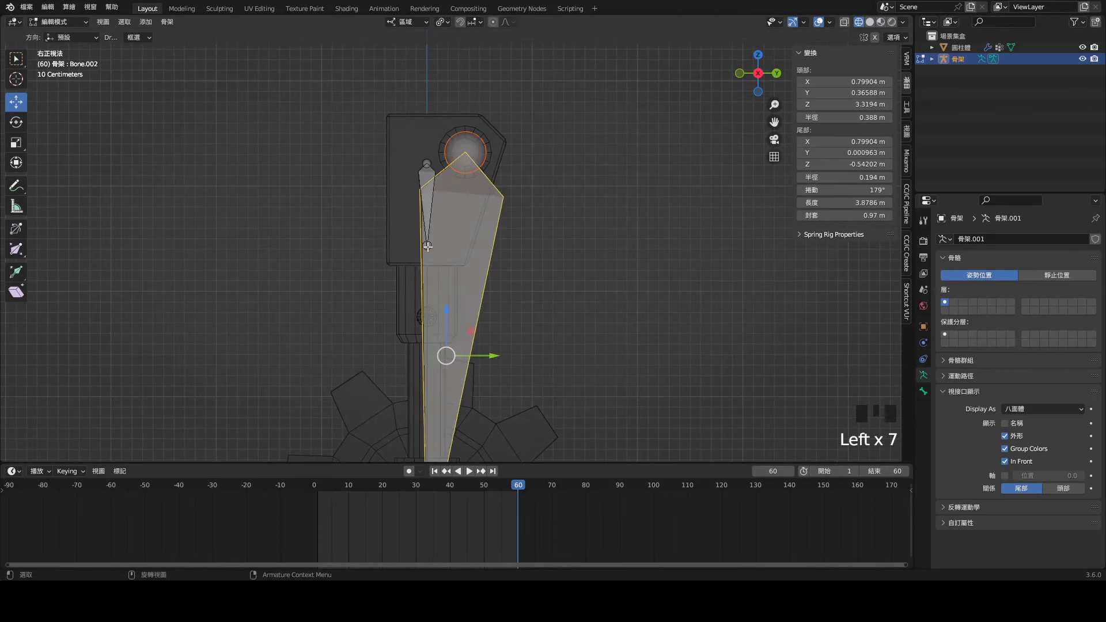
click(427, 247)
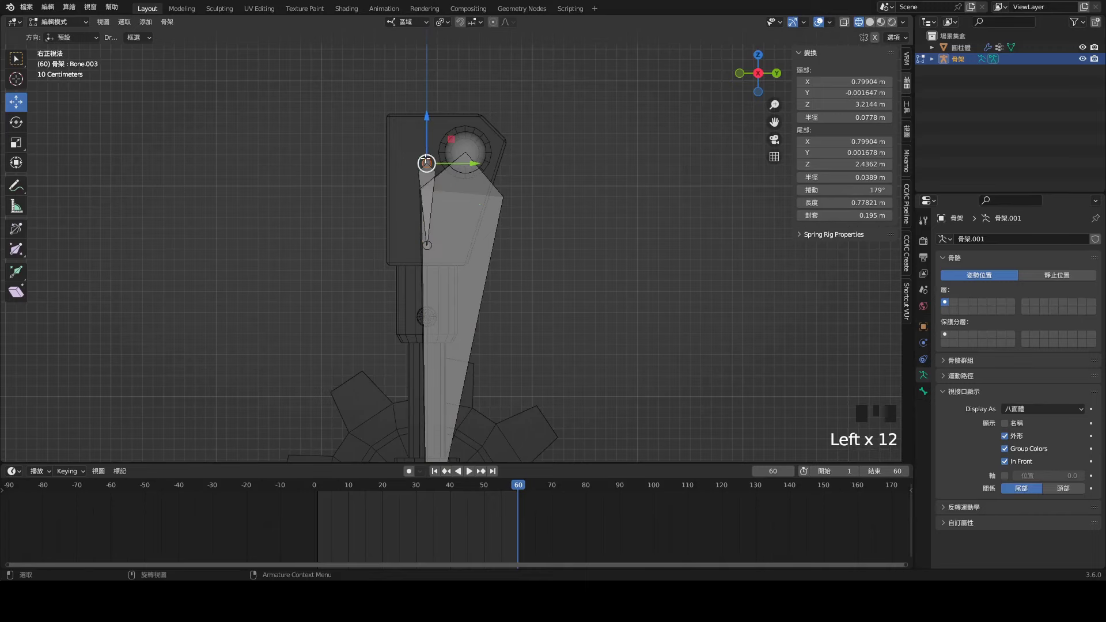
drag(426, 160, 425, 107)
click(427, 185)
drag(426, 151, 473, 283)
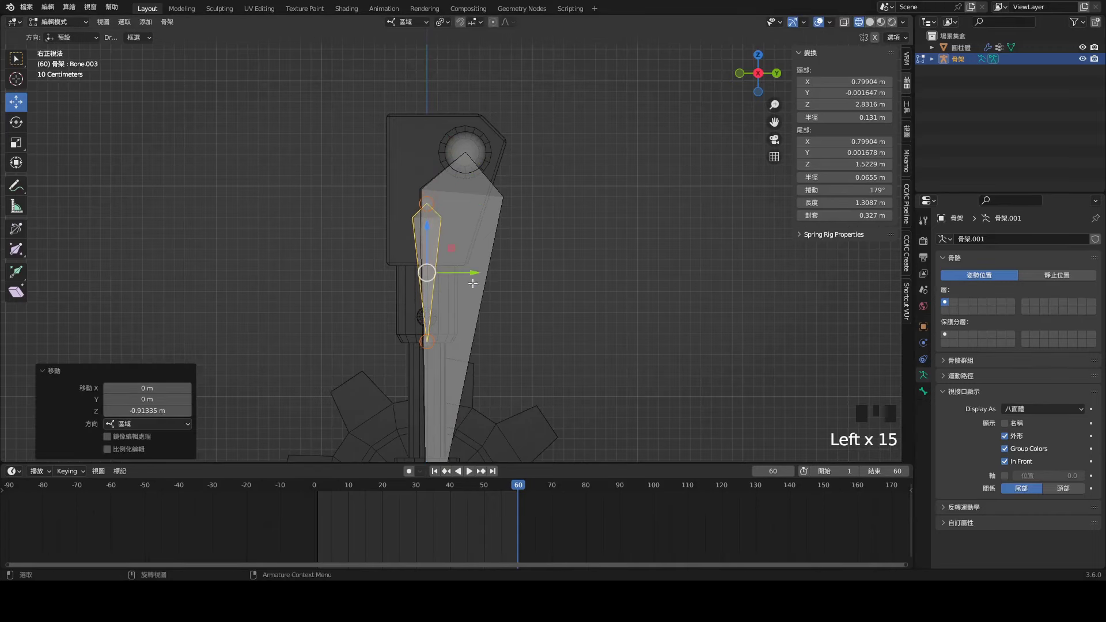
Step: Duplicate the small bone, lower the copy about 2.06 m along Z to the lower block, and switch its direction
shift+middle_drag(473, 283, 464, 114)
key(shift+d)
right_click(483, 138)
drag(417, 64, 436, 281)
right_click(408, 272)
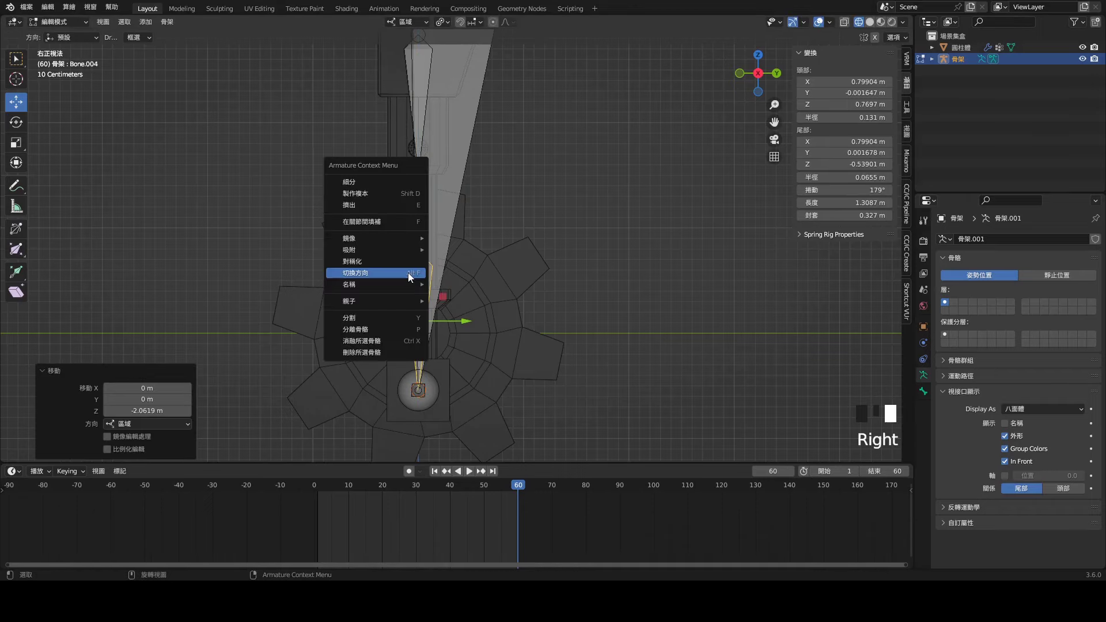
click(408, 272)
Step: Display the bone names in the viewport and set Bone.002 as the parent of Bone.003
scroll(524, 300, down, 2)
middle_drag(523, 299, 506, 235)
click(429, 132)
click(431, 123)
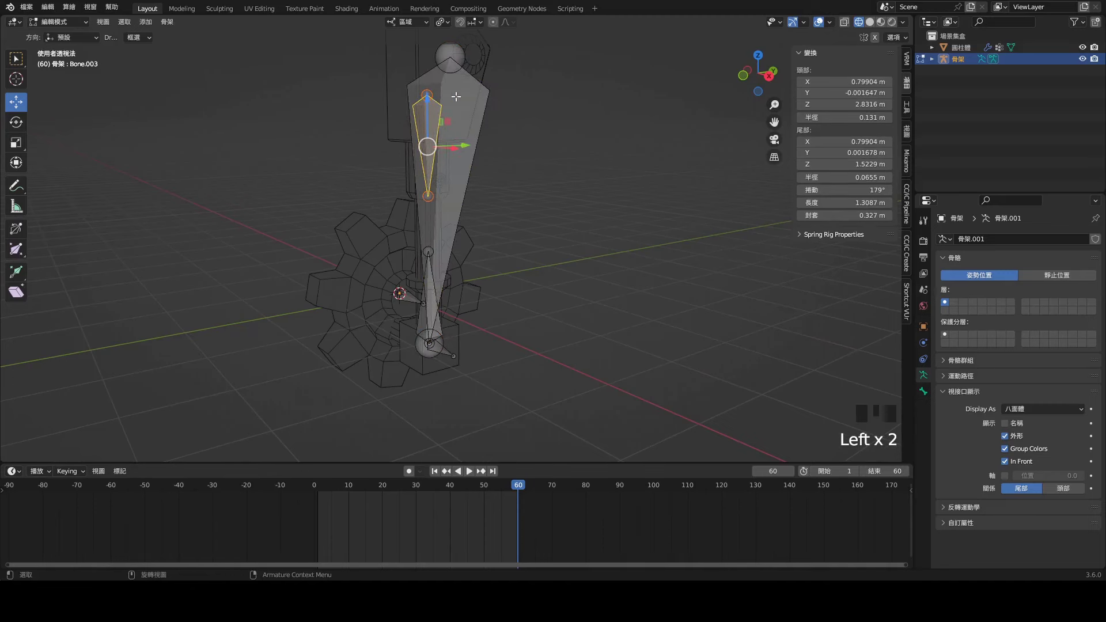
click(1005, 424)
middle_drag(536, 207, 545, 210)
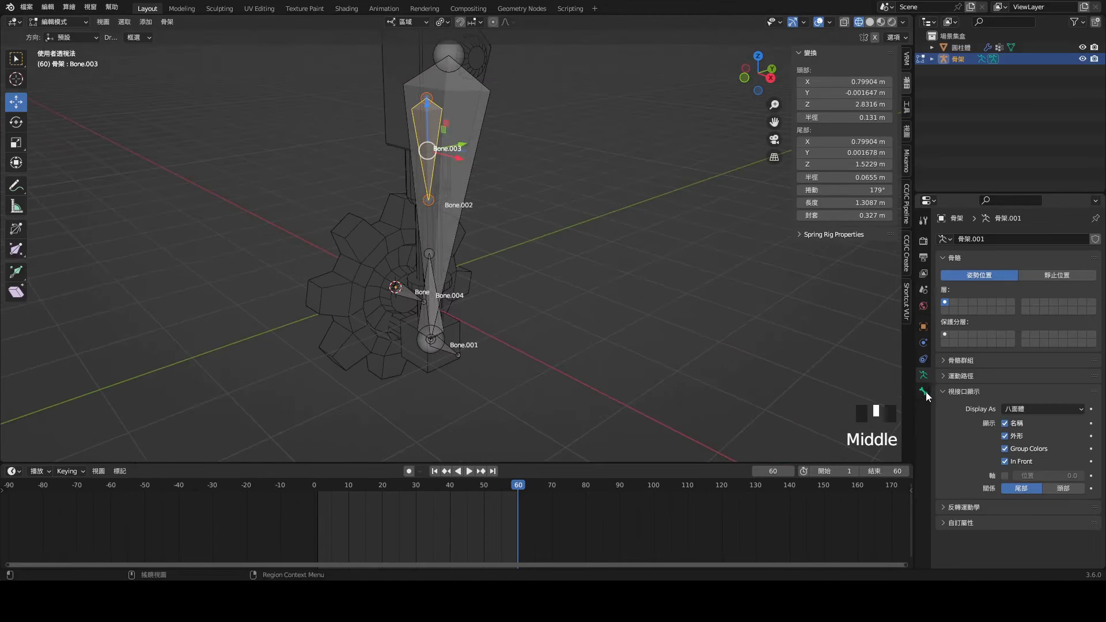
click(924, 392)
click(1024, 448)
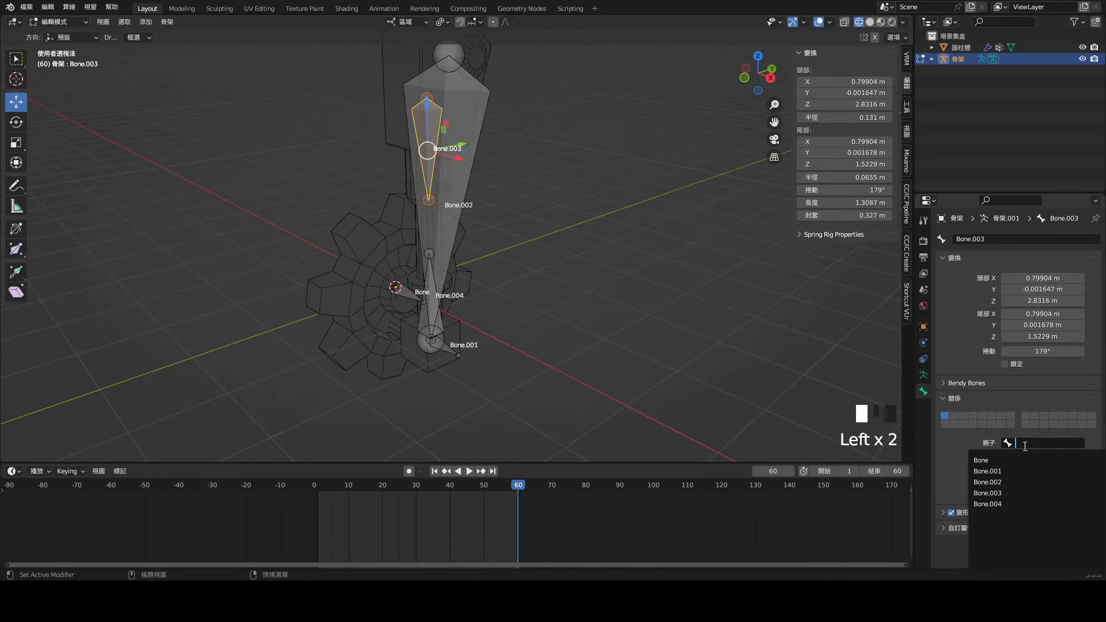
click(1017, 482)
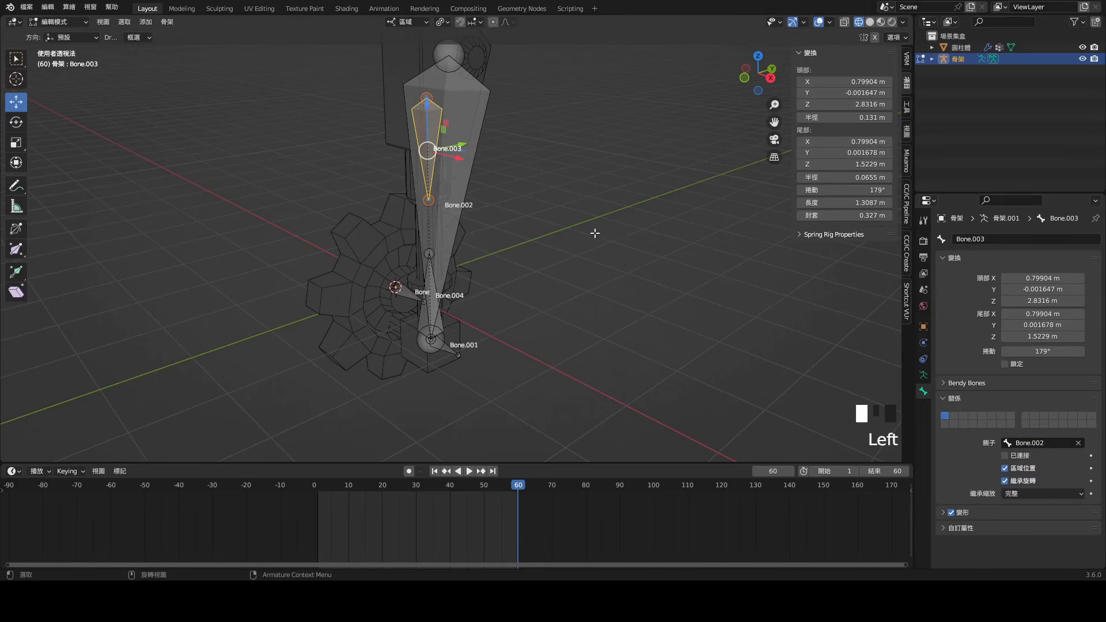
Step: Set Bone.001 as the parent of Bone.004
scroll(445, 344, up, 2)
click(433, 357)
middle_drag(433, 357, 450, 406)
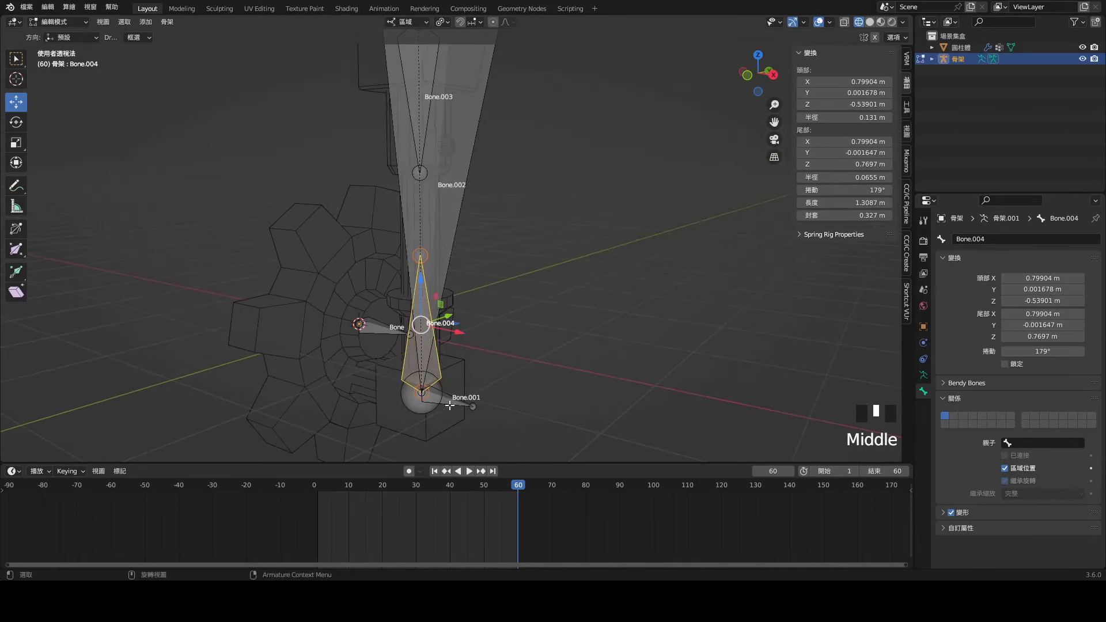
click(1037, 444)
click(1026, 471)
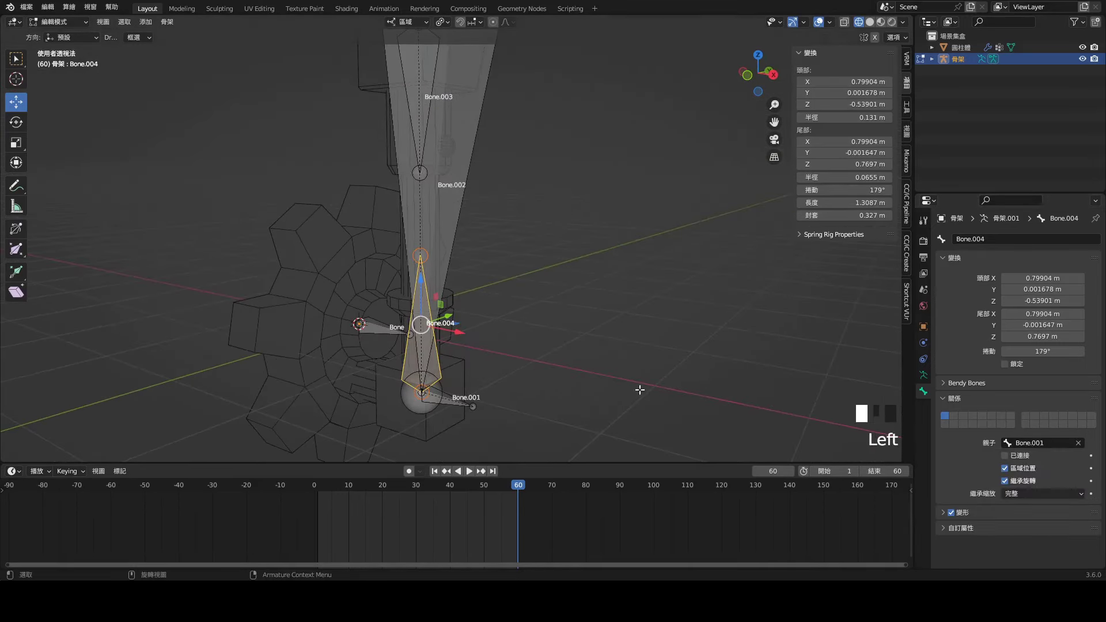
Step: Set Bone as the parent of Bone.001
click(476, 416)
click(1043, 442)
click(1026, 457)
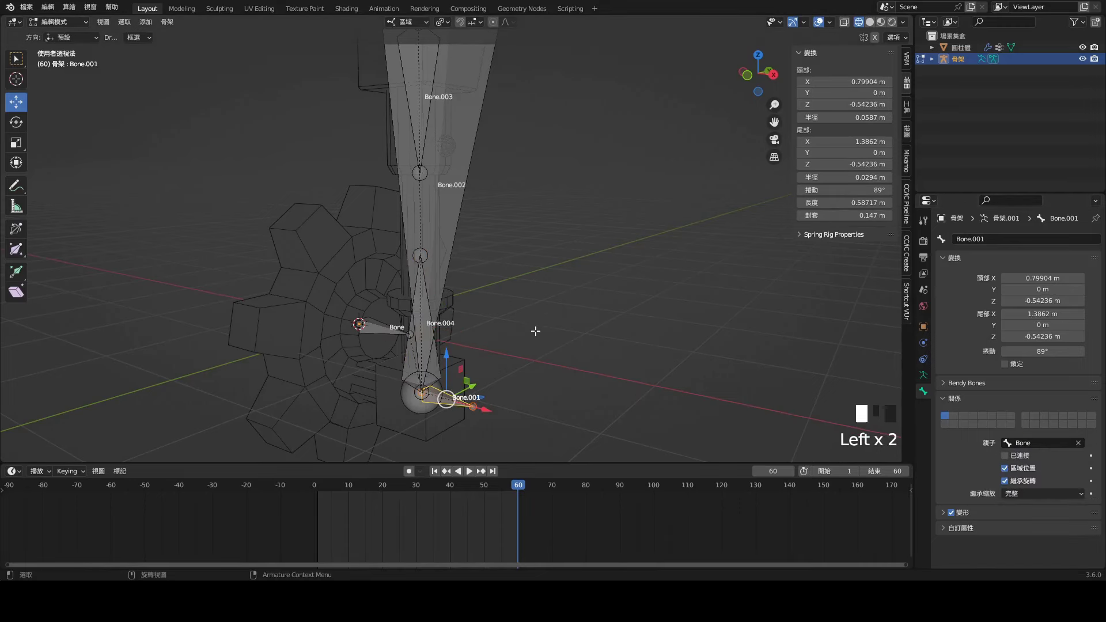
Step: Switch the armature to Pose Mode and return the animation to frame 1
middle_drag(536, 332, 476, 258)
click(70, 22)
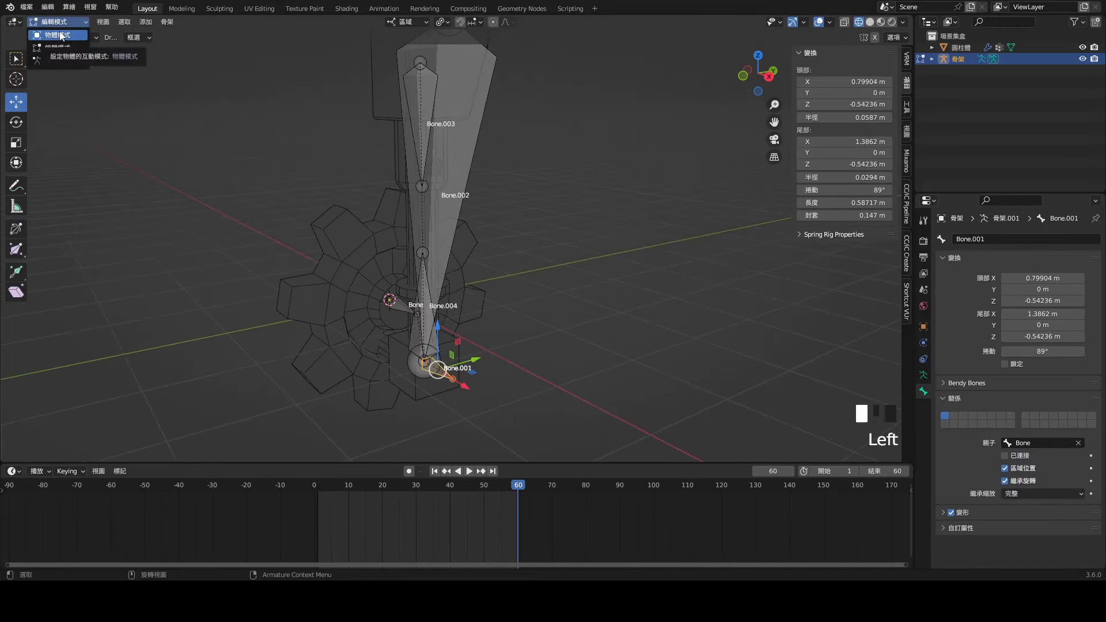
click(413, 342)
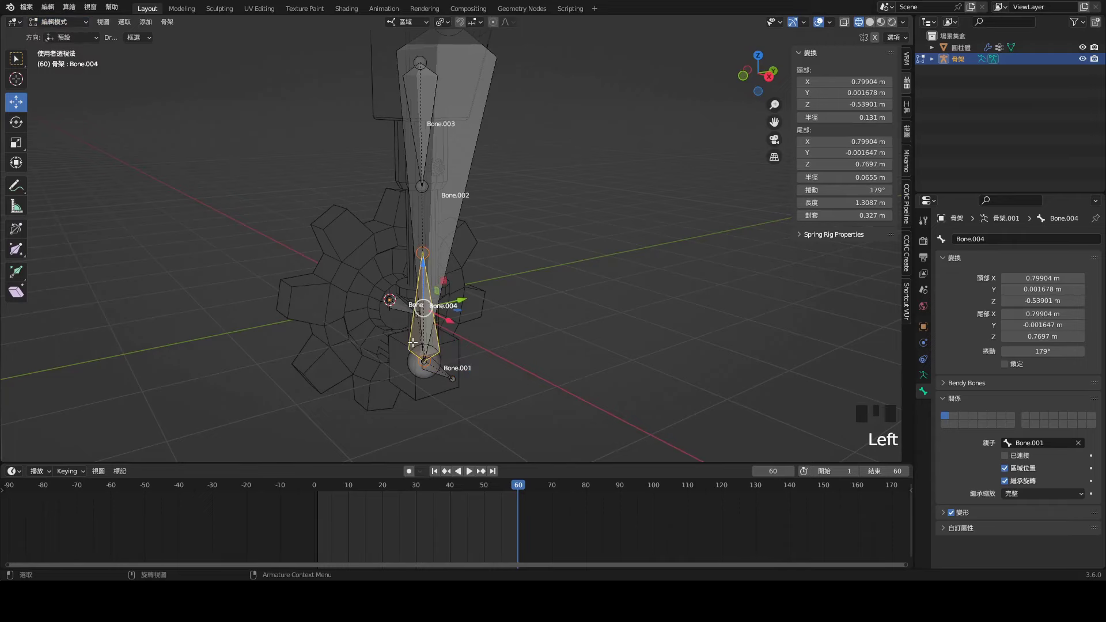
click(60, 22)
click(61, 58)
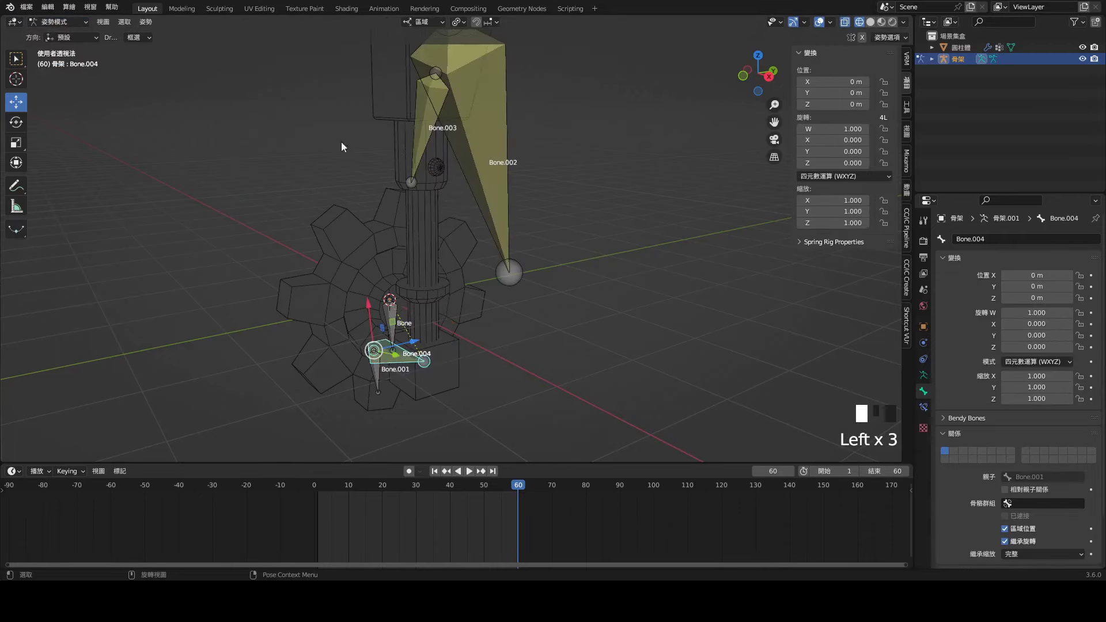
middle_drag(513, 275, 558, 275)
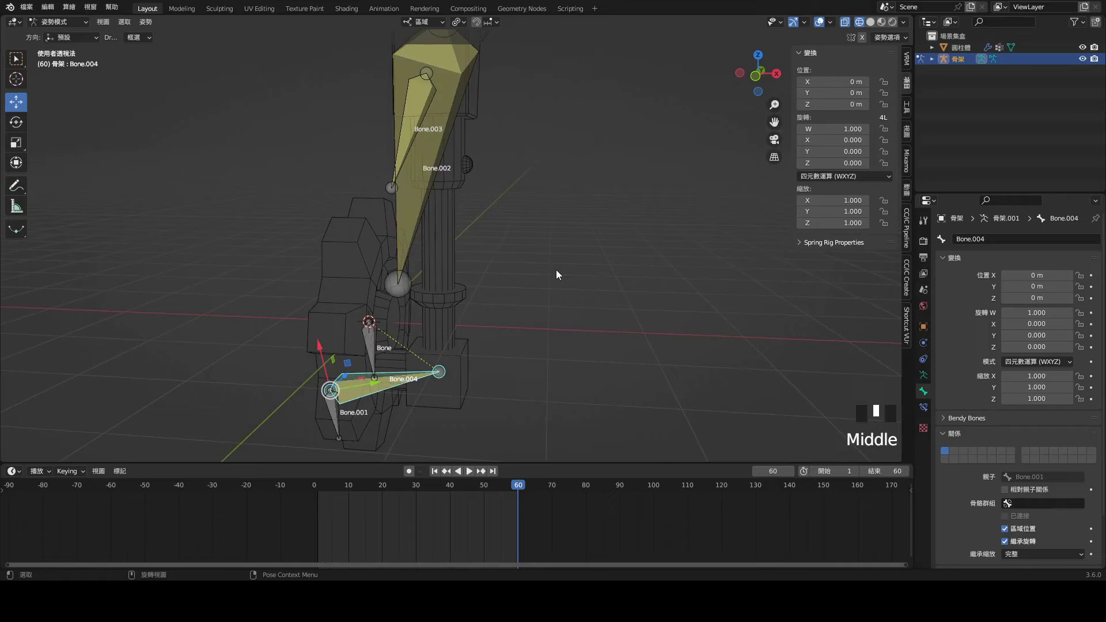
click(435, 471)
Step: Delete the inherited IK constraints from Bone.003 and Bone.004
middle_drag(464, 369, 374, 340)
click(372, 339)
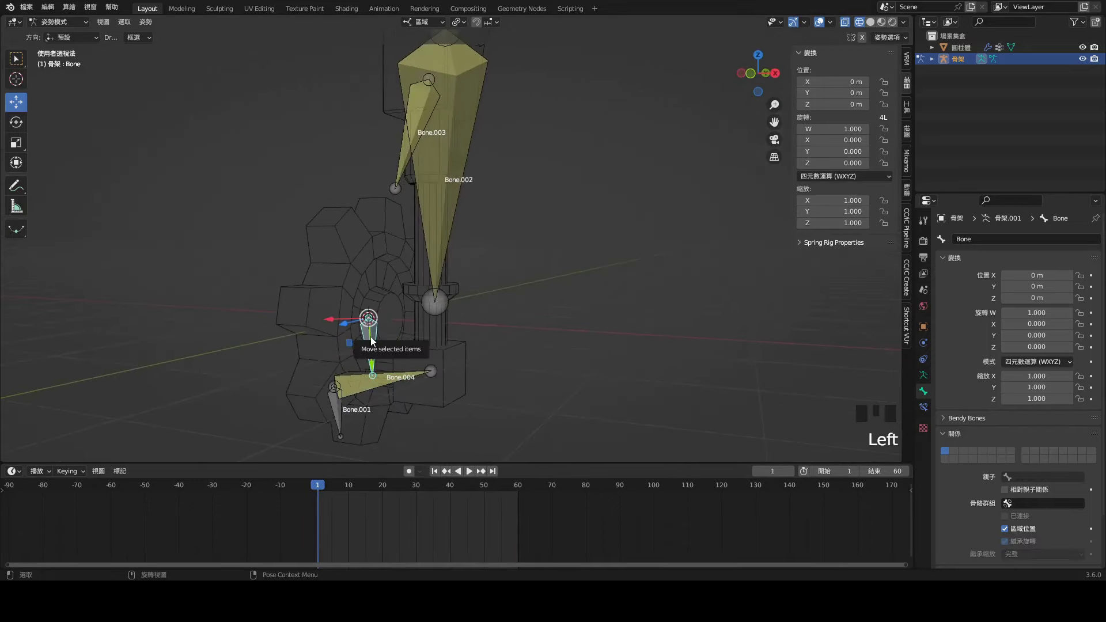
click(408, 153)
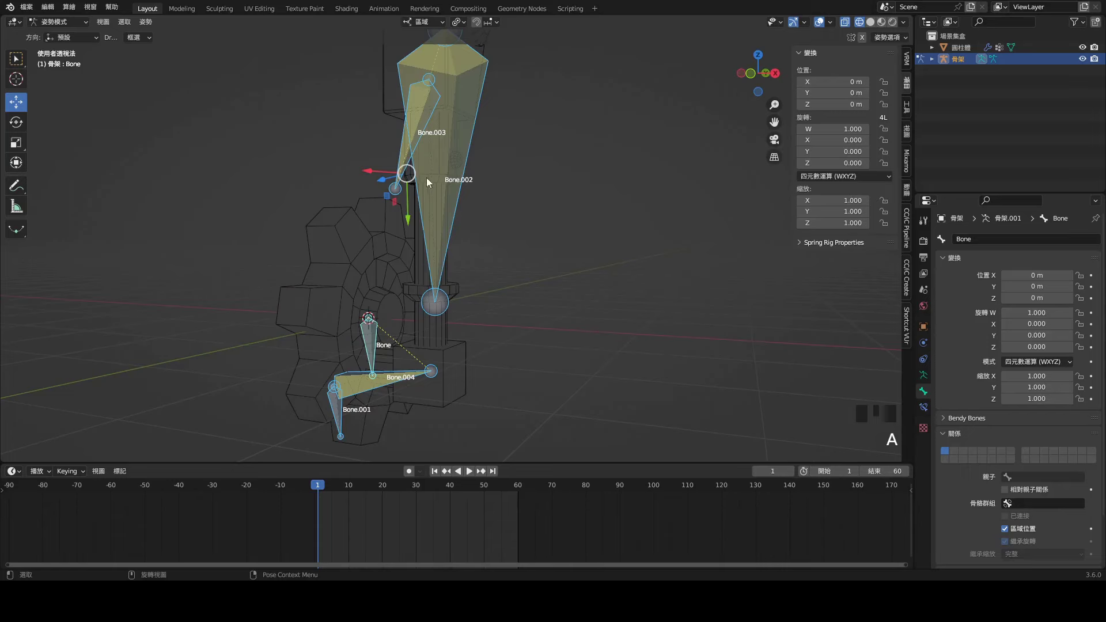
click(923, 406)
click(1079, 258)
click(369, 388)
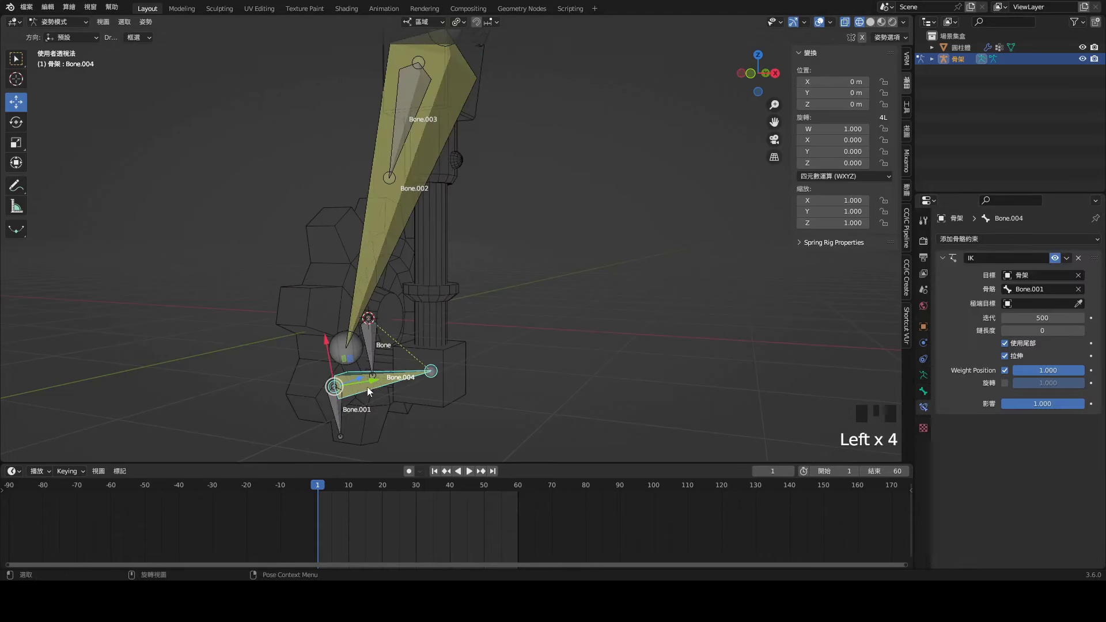
click(1079, 258)
click(617, 326)
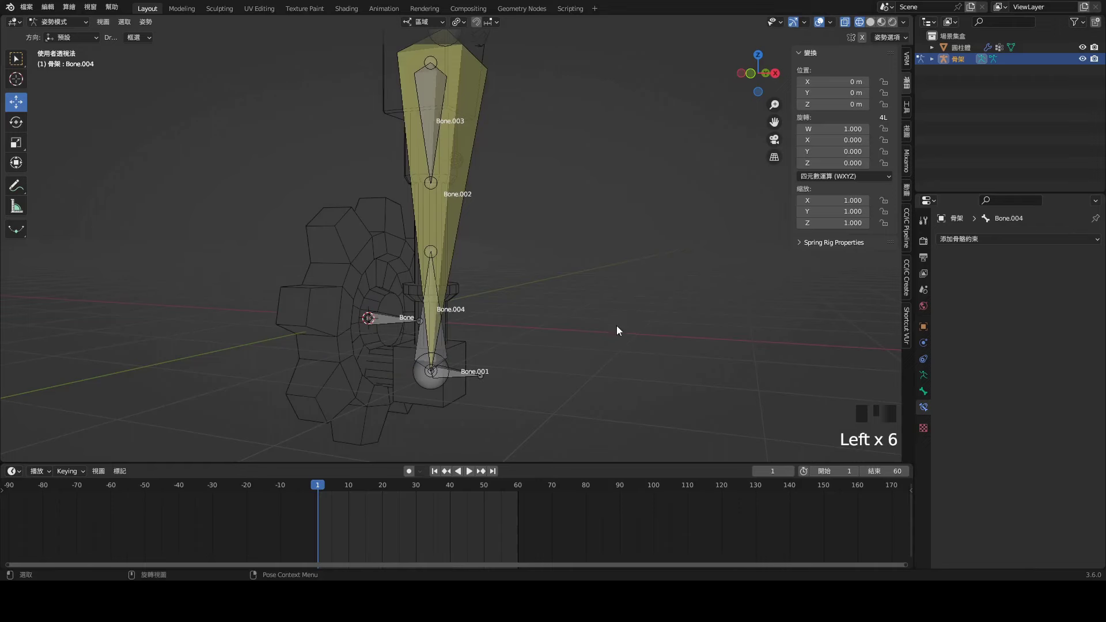
Step: Add a Track To bone constraint to Bone.004, the small lower bone
middle_drag(617, 326, 435, 338)
click(425, 303)
click(418, 133)
middle_drag(485, 188, 439, 199)
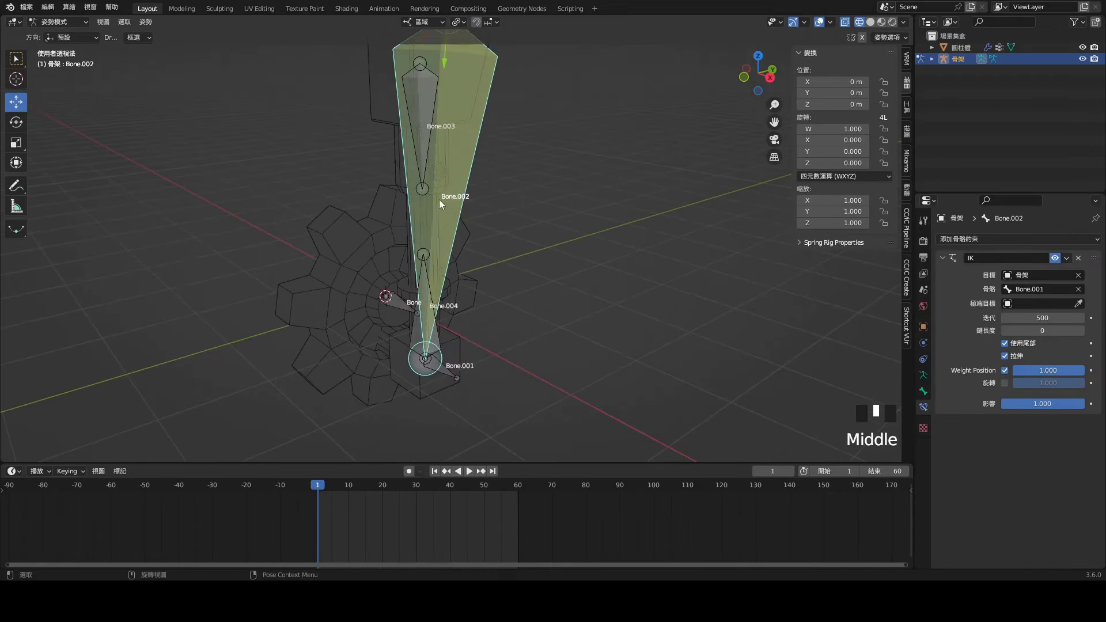
click(421, 190)
click(441, 347)
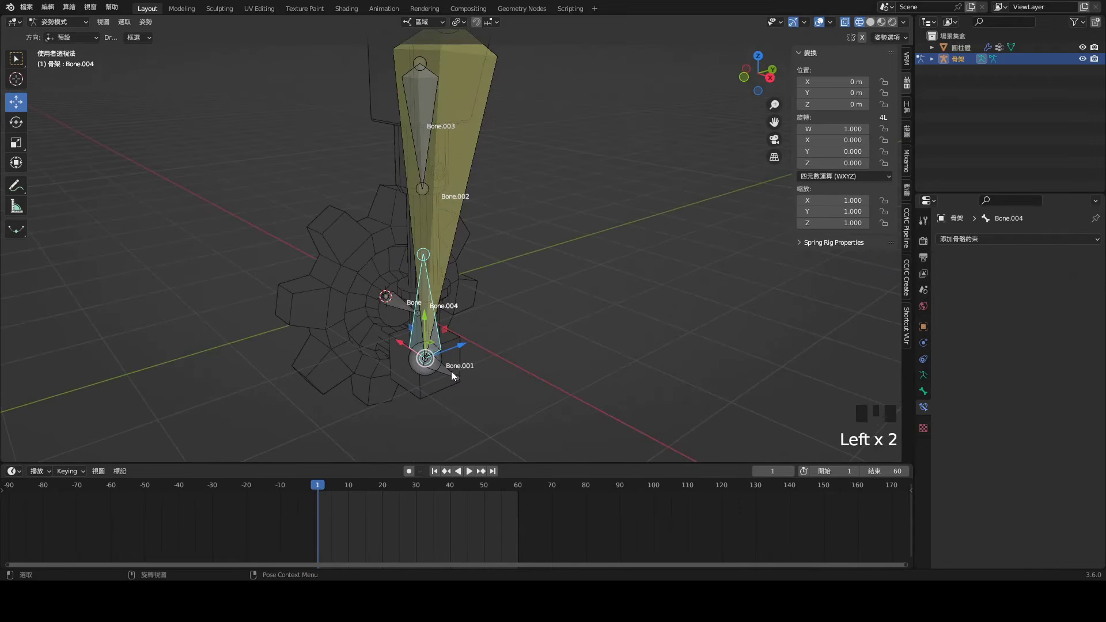
click(1009, 239)
click(1015, 347)
Step: Target Bone.004's Track To constraint at Bone.003 of the 骨架 armature, with Y as the track axis
click(1078, 275)
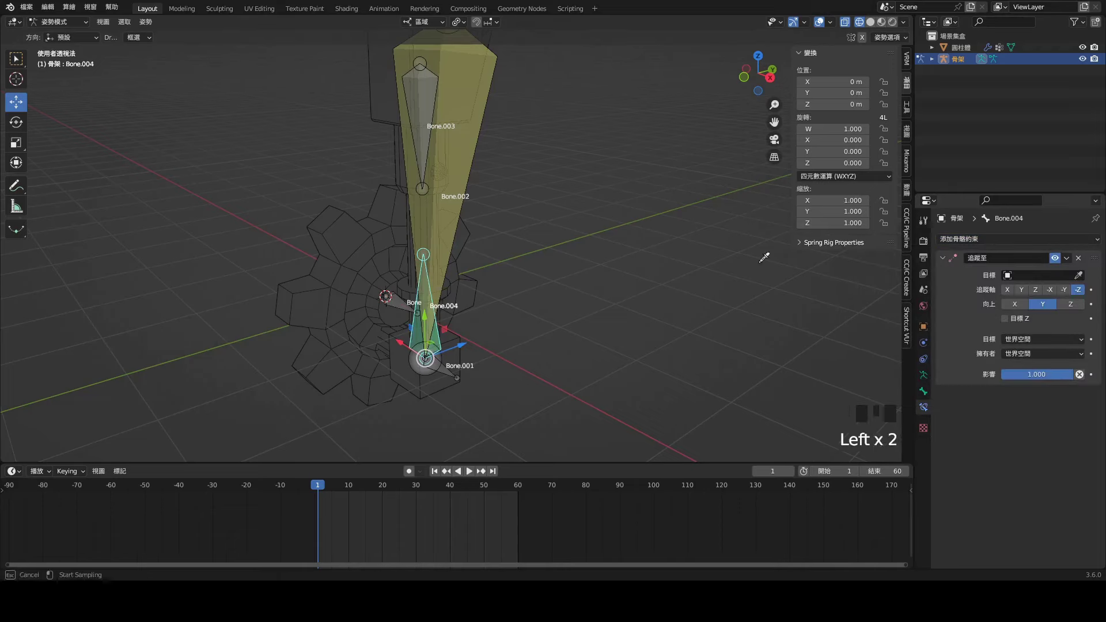
click(451, 361)
click(1041, 289)
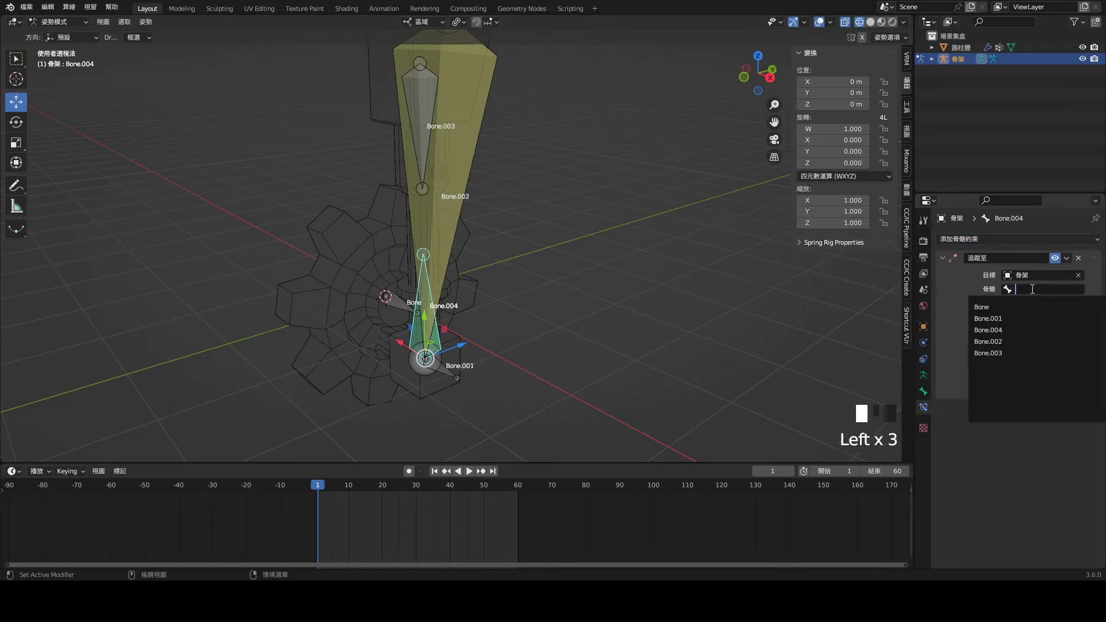
click(1010, 354)
click(1022, 316)
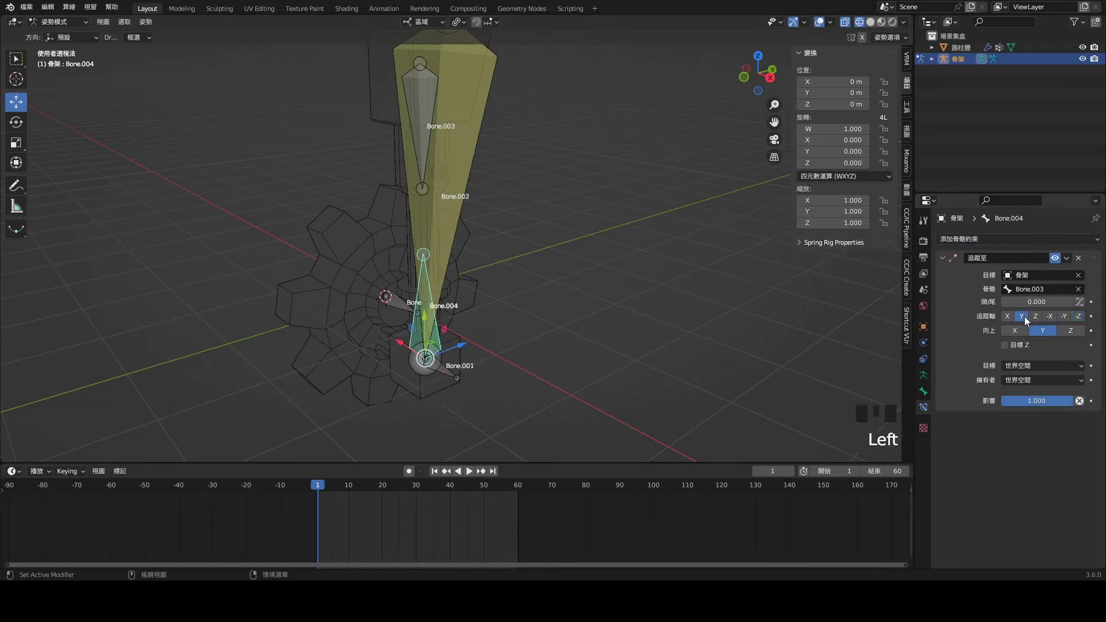
Step: Add a Track To constraint to Bone.003 targeting Bone.004 of the 骨架 armature, with Y as the track axis
middle_drag(882, 323, 963, 326)
click(420, 141)
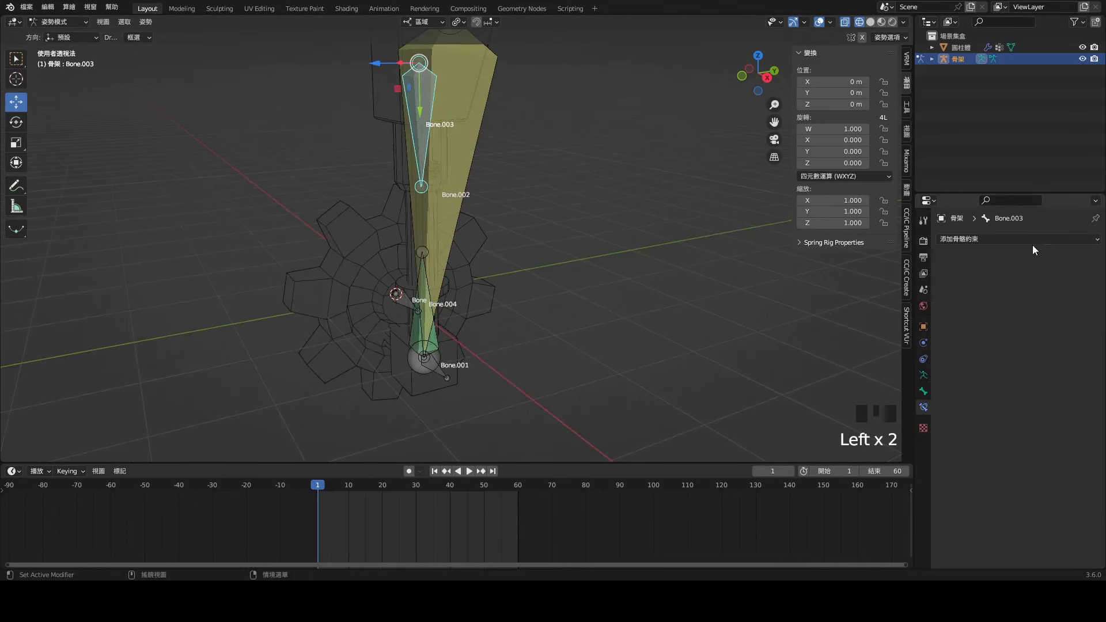
click(1015, 239)
click(1002, 348)
click(1078, 275)
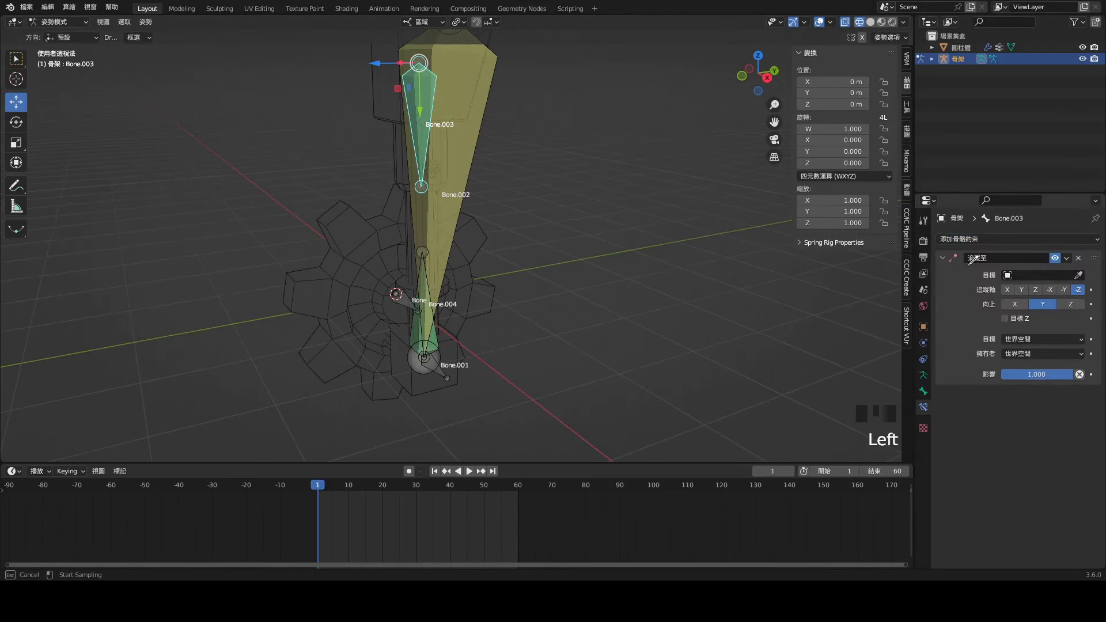
click(433, 352)
click(1043, 289)
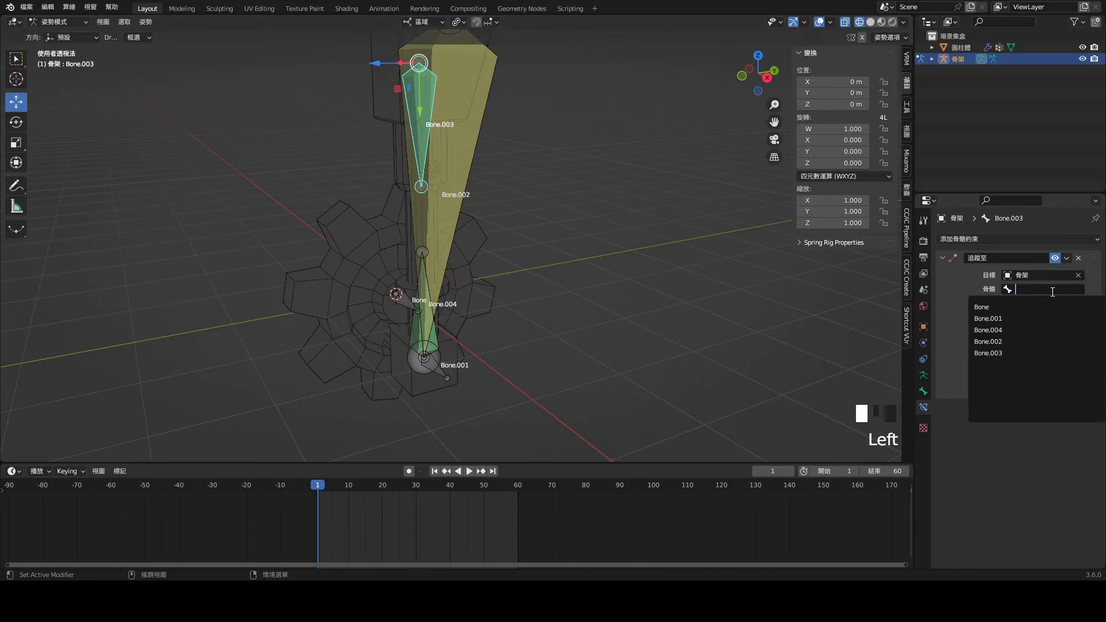
click(1017, 329)
click(1023, 317)
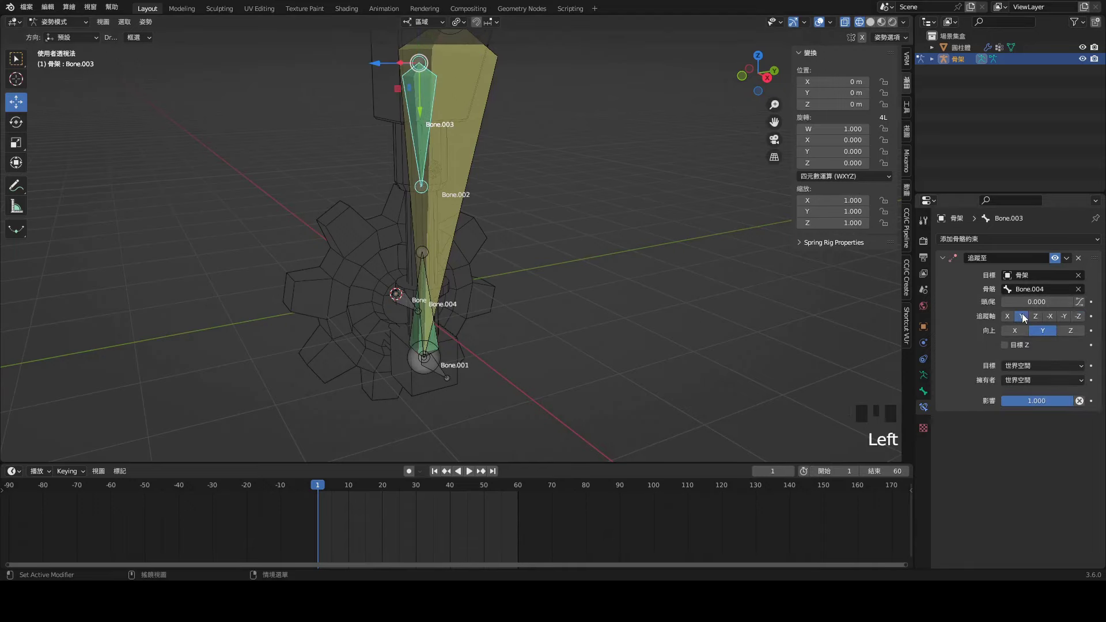
Step: Test the rig by rotating Bone at the gear centre about 75° in the right orthographic view
click(404, 304)
key(KP_3)
scroll(403, 308, down, 2)
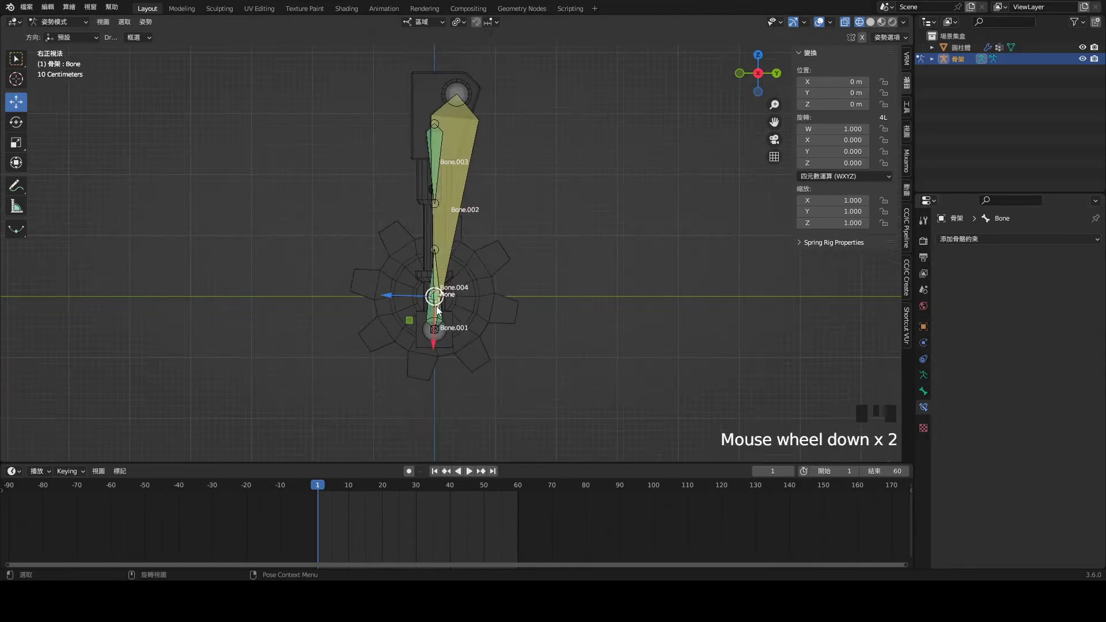
key(r)
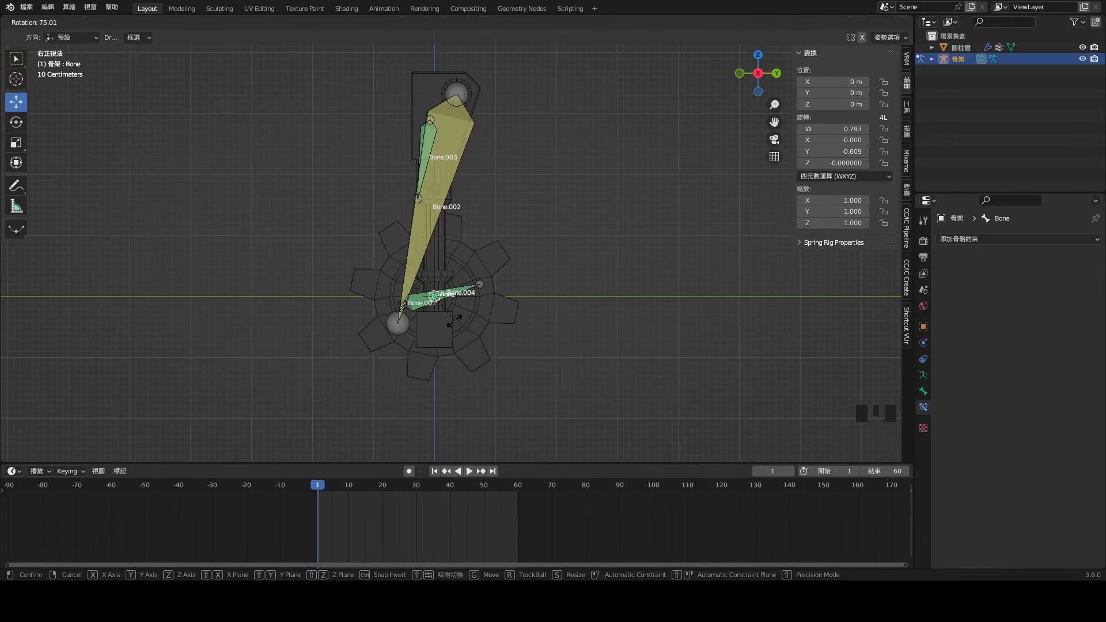
click(462, 294)
Step: Set the up axis of Bone.004's Track To constraint to Z
scroll(461, 293, up, 4)
click(468, 336)
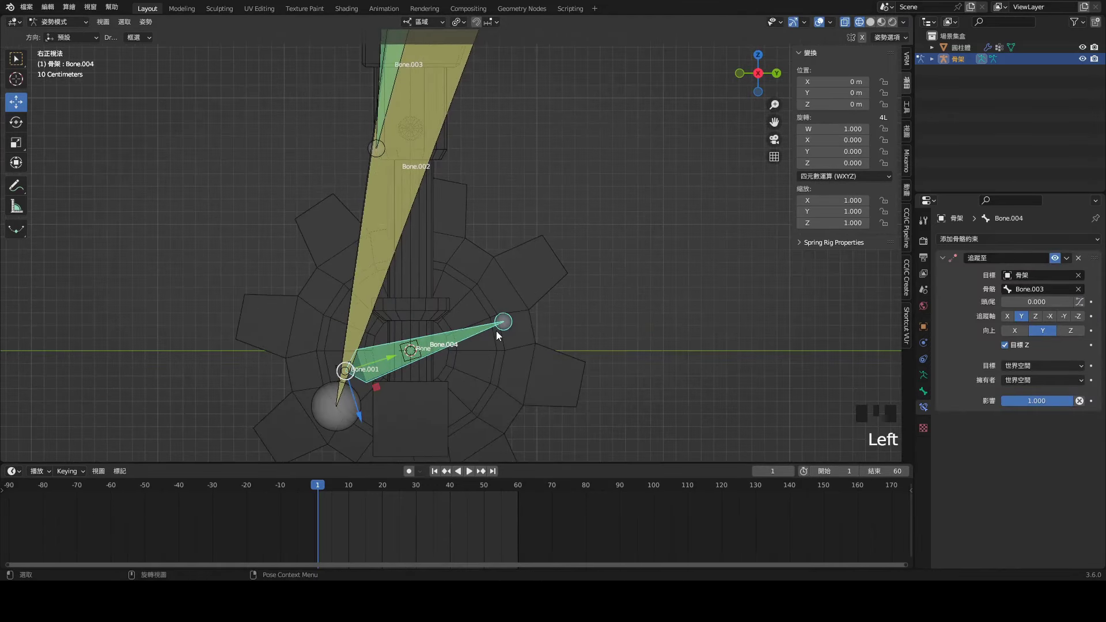
scroll(569, 271, down, 2)
middle_drag(570, 271, 645, 303)
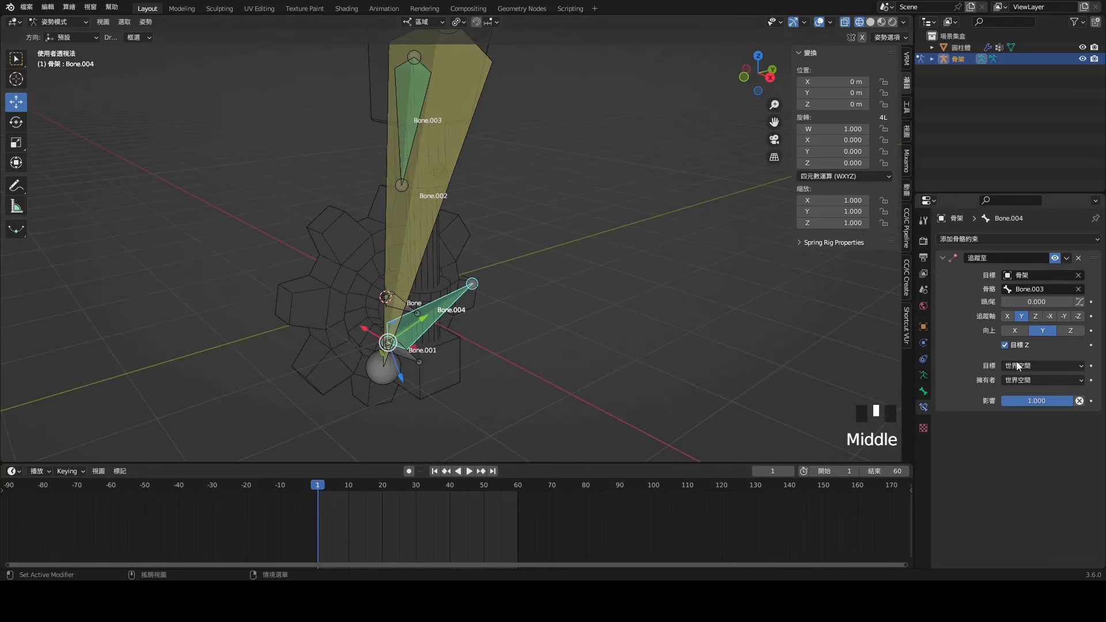
click(1072, 327)
Step: Set the up axis of Bone.003's Track To constraint to Z and enable its Target Z option
middle_drag(493, 312, 438, 309)
click(403, 144)
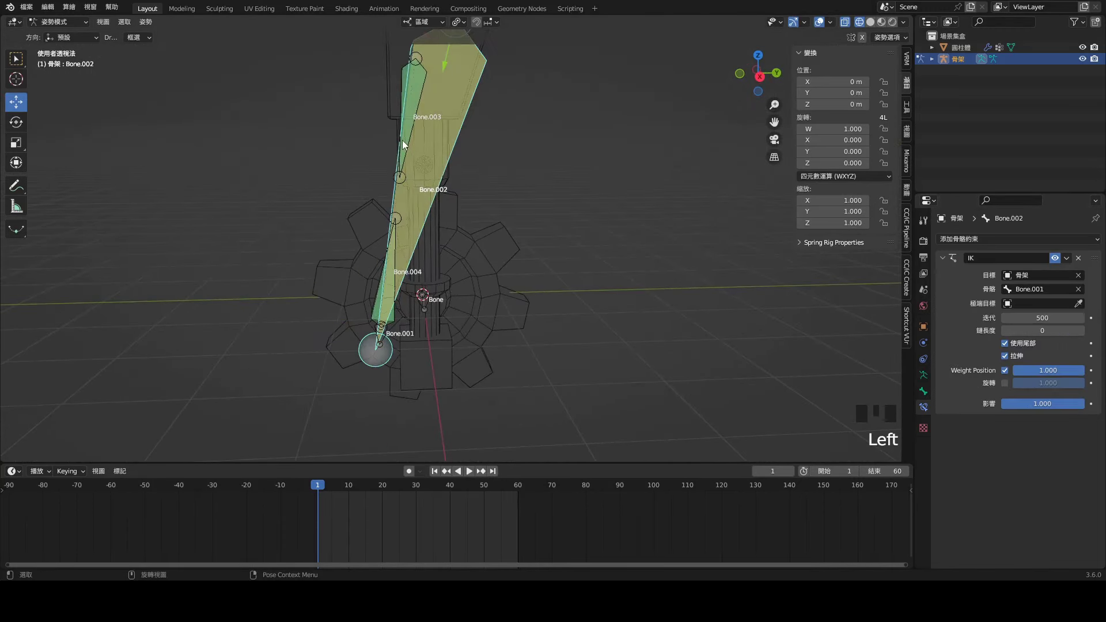
click(403, 144)
click(552, 345)
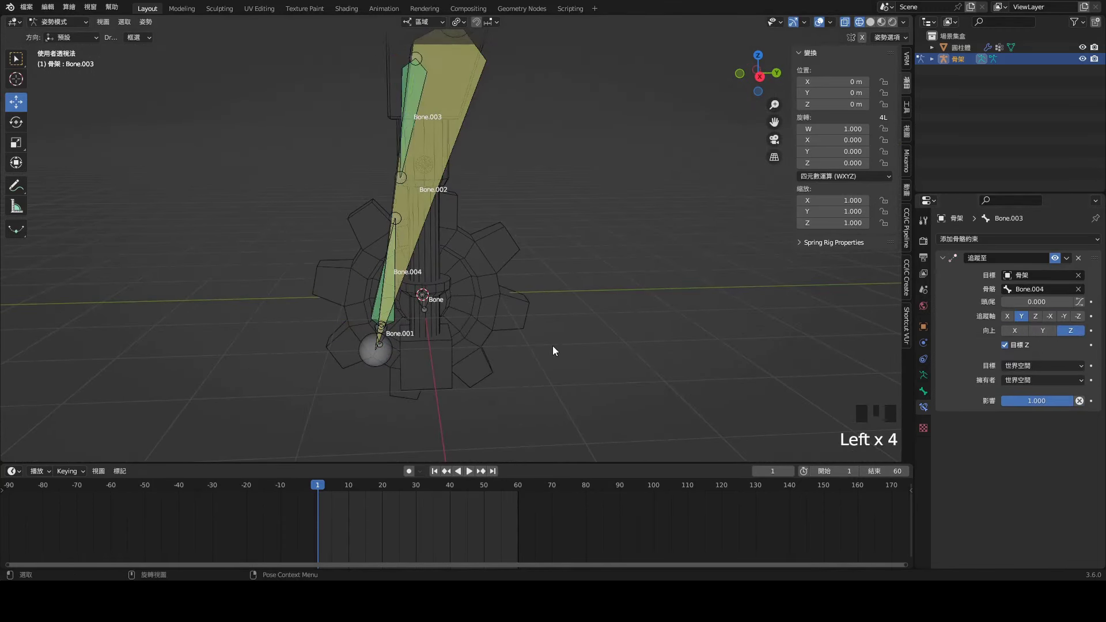
Step: Rotate Bone through several turns in the right orthographic view to test both tracking bones
click(420, 305)
key(KP_3)
key(r)
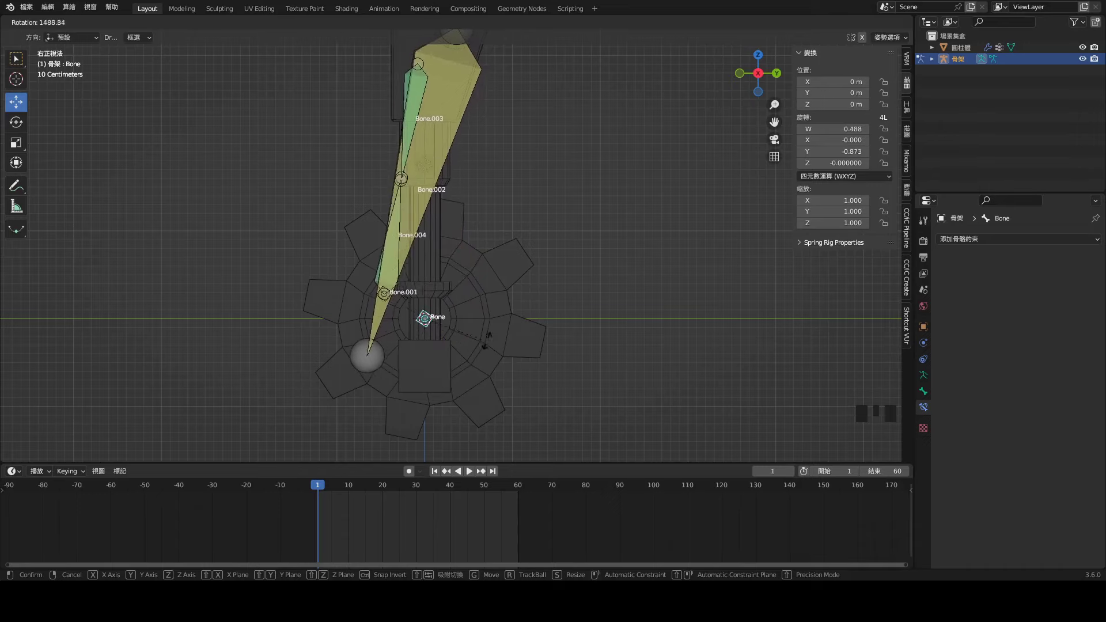
Step: Delete the Track To constraint from Bone.003
click(413, 105)
click(405, 86)
click(1080, 258)
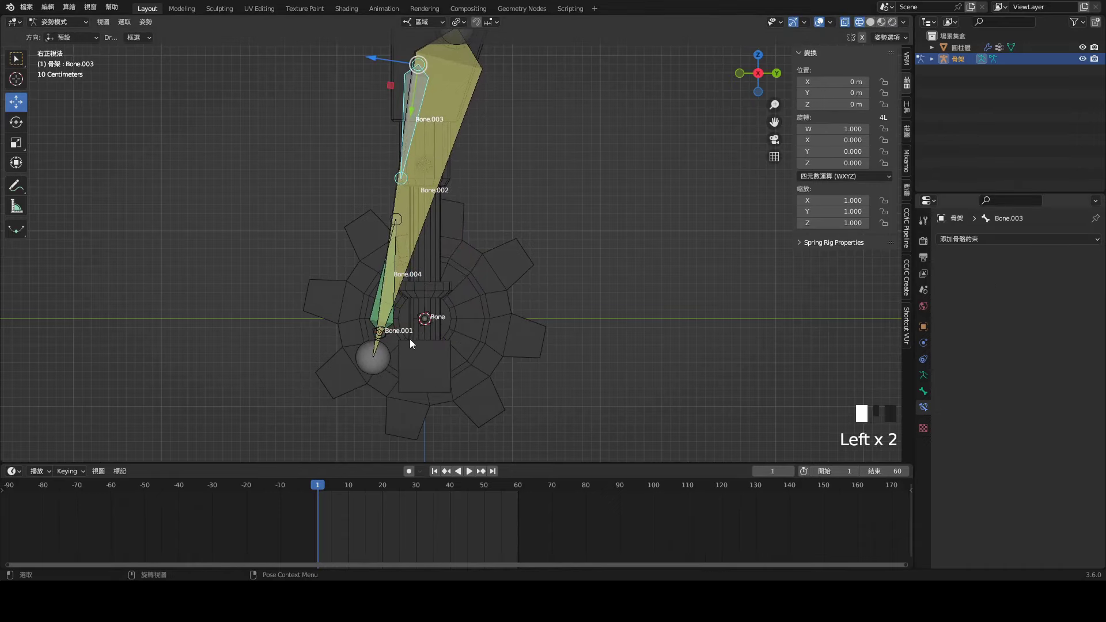
Step: Try rotating Bone with Bone.003 unconstrained, and clear Bone's pose transforms
click(428, 320)
key(r)
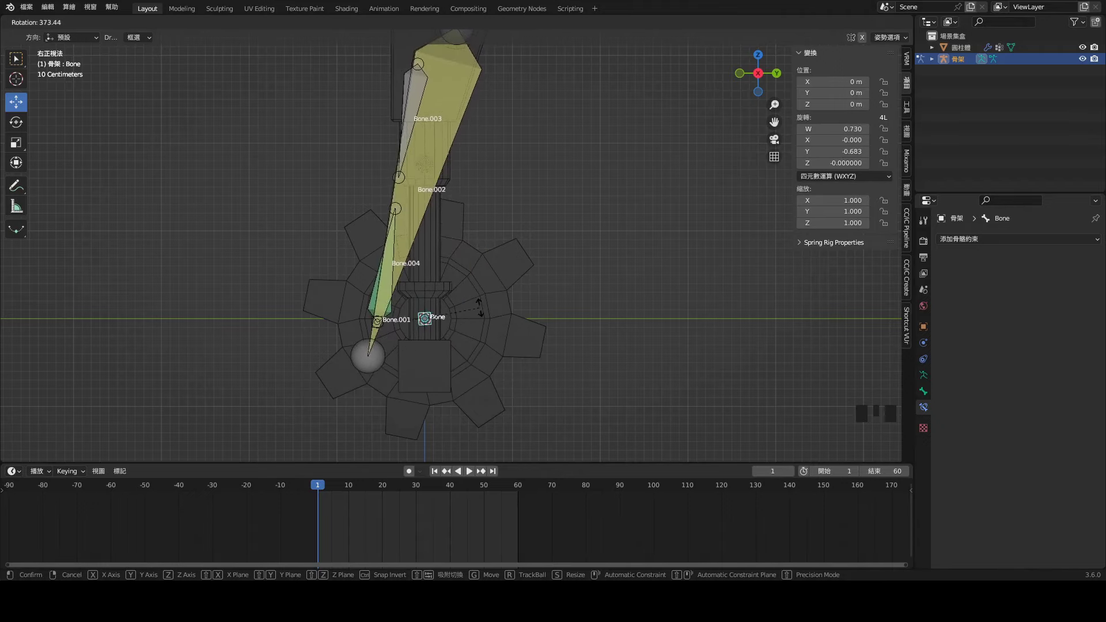
click(573, 297)
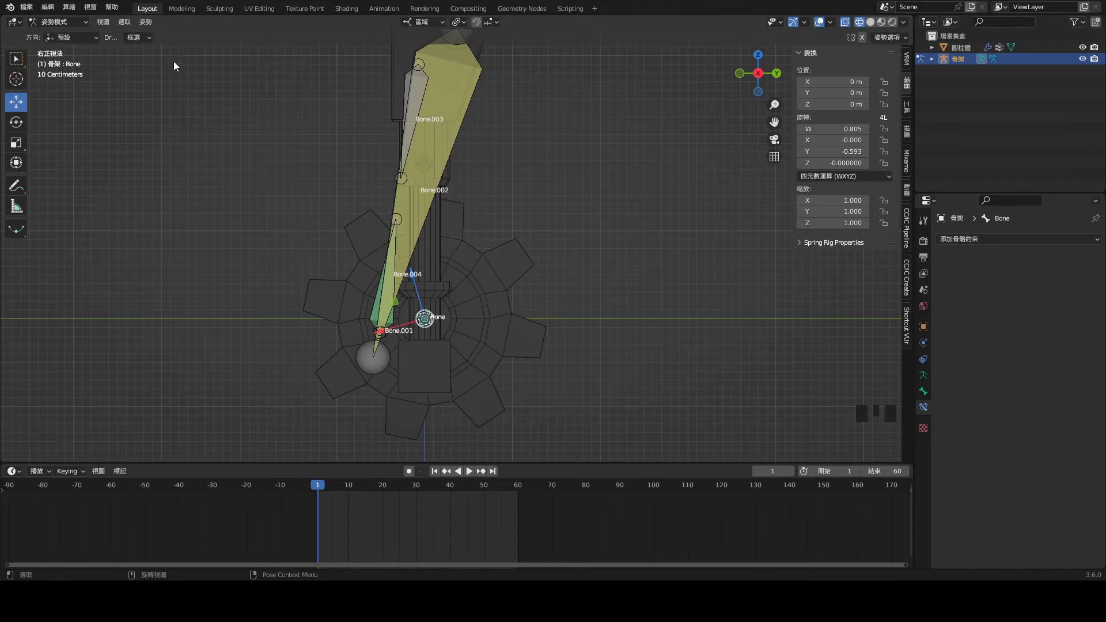
click(146, 22)
click(288, 47)
Step: Add a new Track To bone constraint to Bone.003, the small upper bone
middle_drag(672, 314, 595, 276)
scroll(563, 328, down, 2)
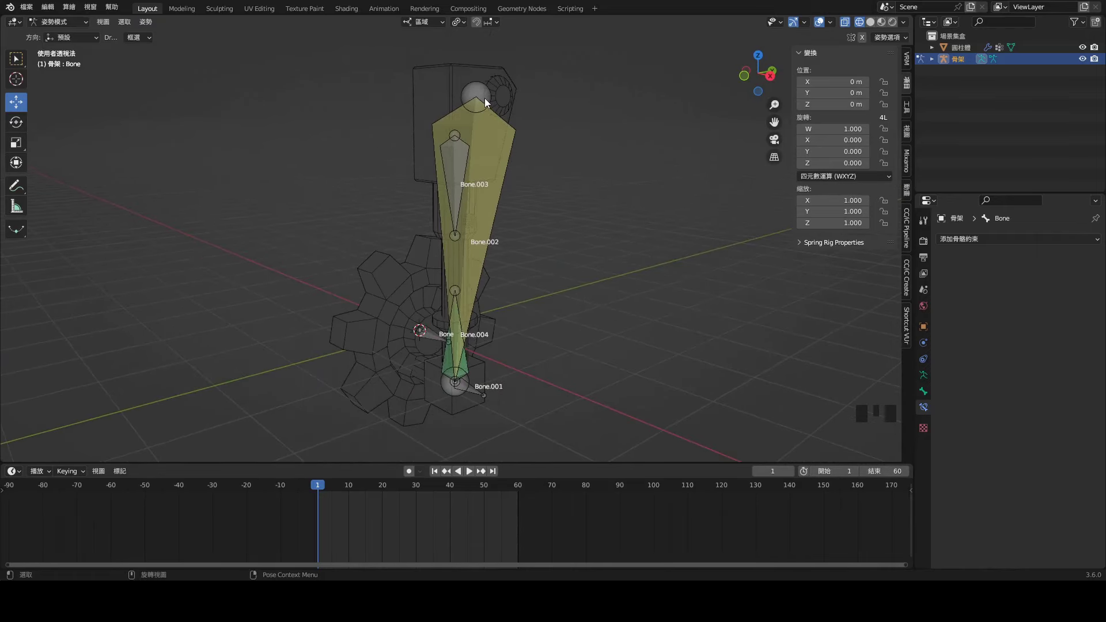
click(461, 153)
click(462, 182)
click(1017, 238)
click(1003, 347)
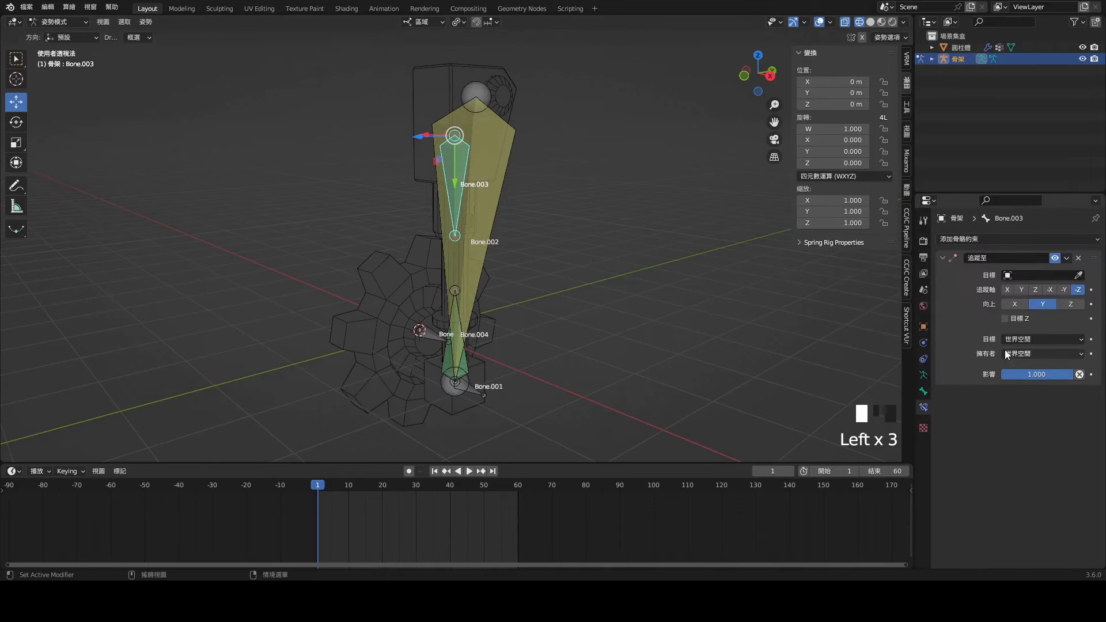
Step: Target Bone.003's Track To at Bone.004 of the 骨架 armature, with track axis Y and up axis Z
click(1079, 279)
click(481, 349)
click(1058, 289)
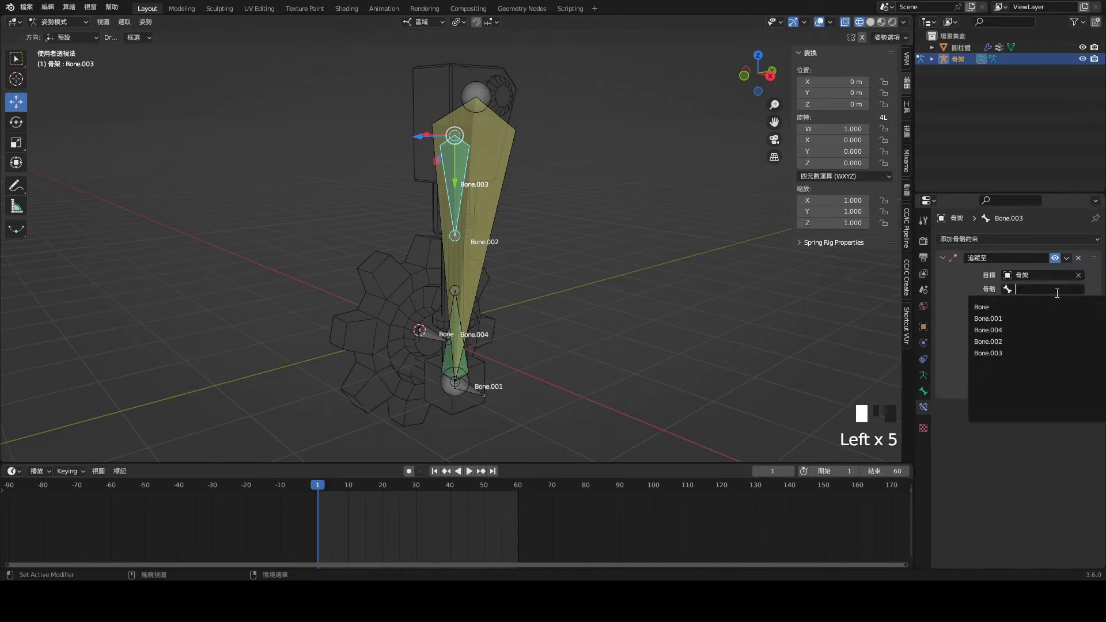
click(1015, 331)
click(1022, 316)
click(1071, 331)
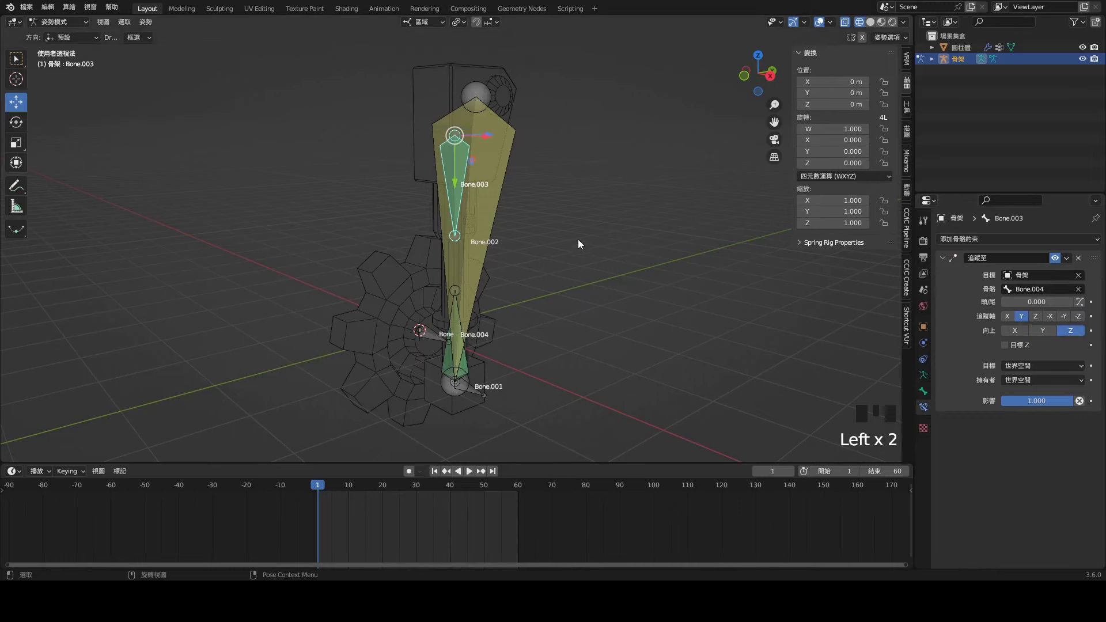
Step: Switch the armature to Object Mode and scrub the timeline back to frame 1
middle_drag(579, 240, 501, 326)
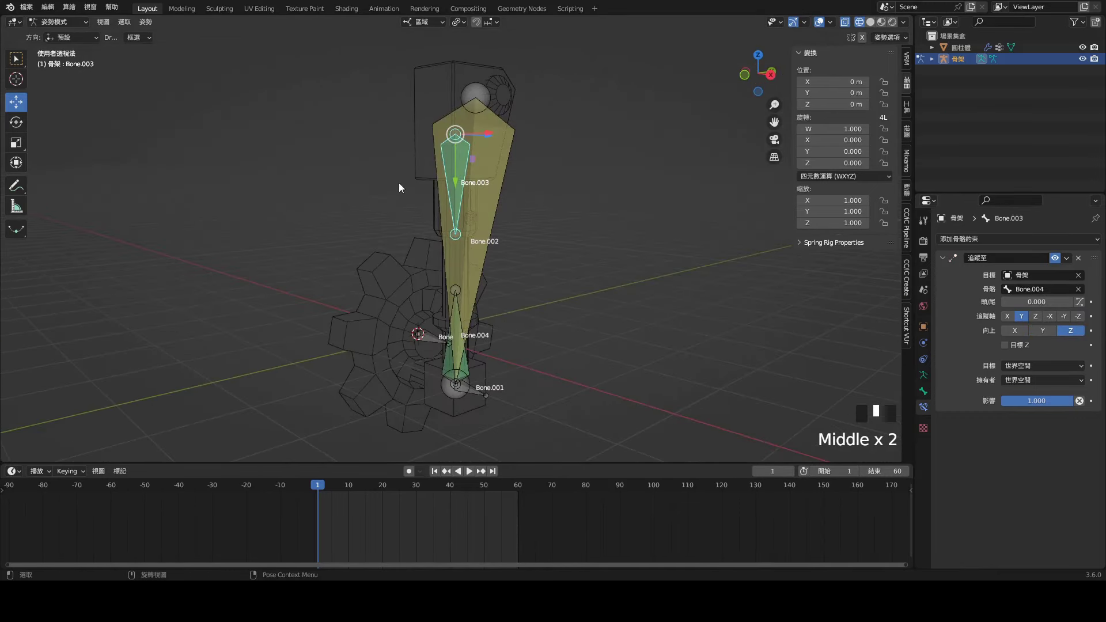
click(53, 23)
click(60, 42)
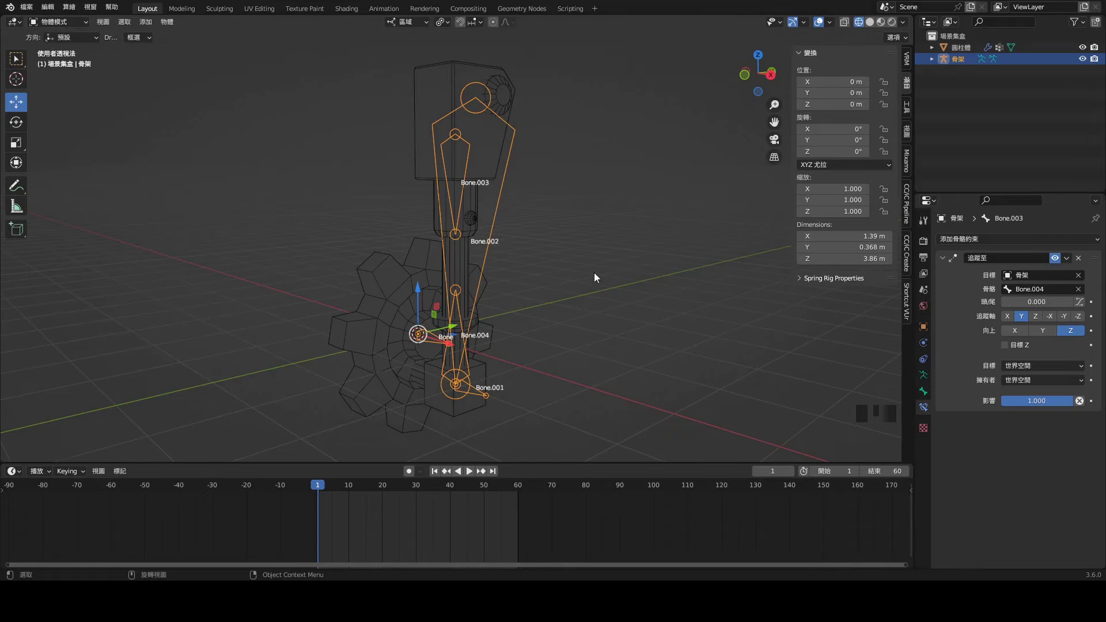
middle_drag(368, 299, 403, 346)
drag(355, 485, 317, 493)
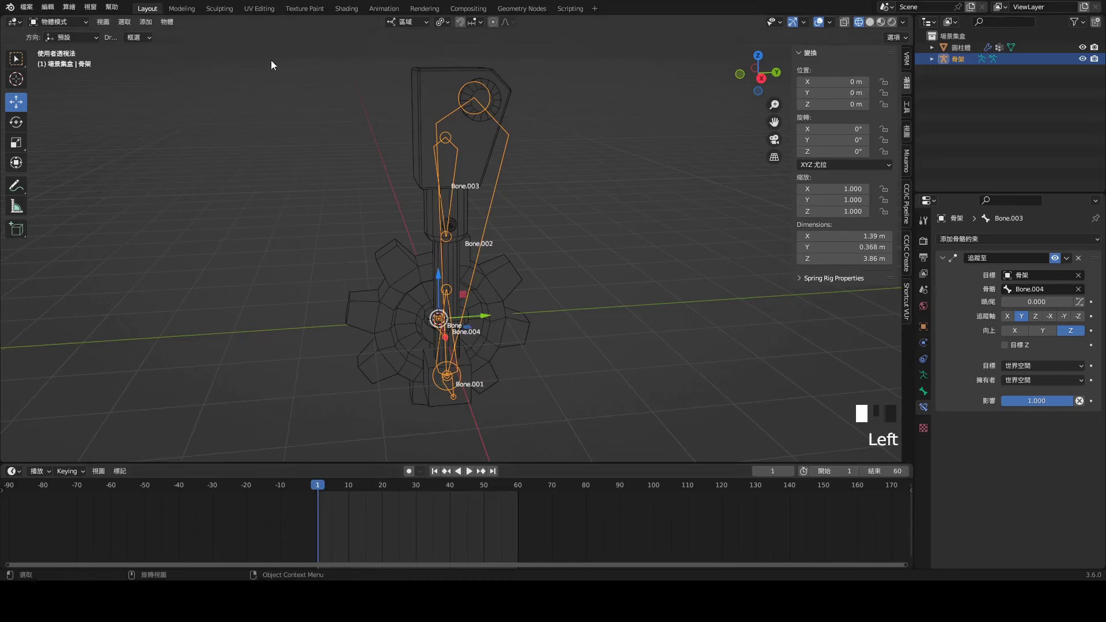
Step: Switch the armature to Pose Mode and set the rotation mode of Bone, at the gear's centre, to XYZ Euler
click(56, 22)
click(57, 59)
middle_drag(472, 331, 522, 339)
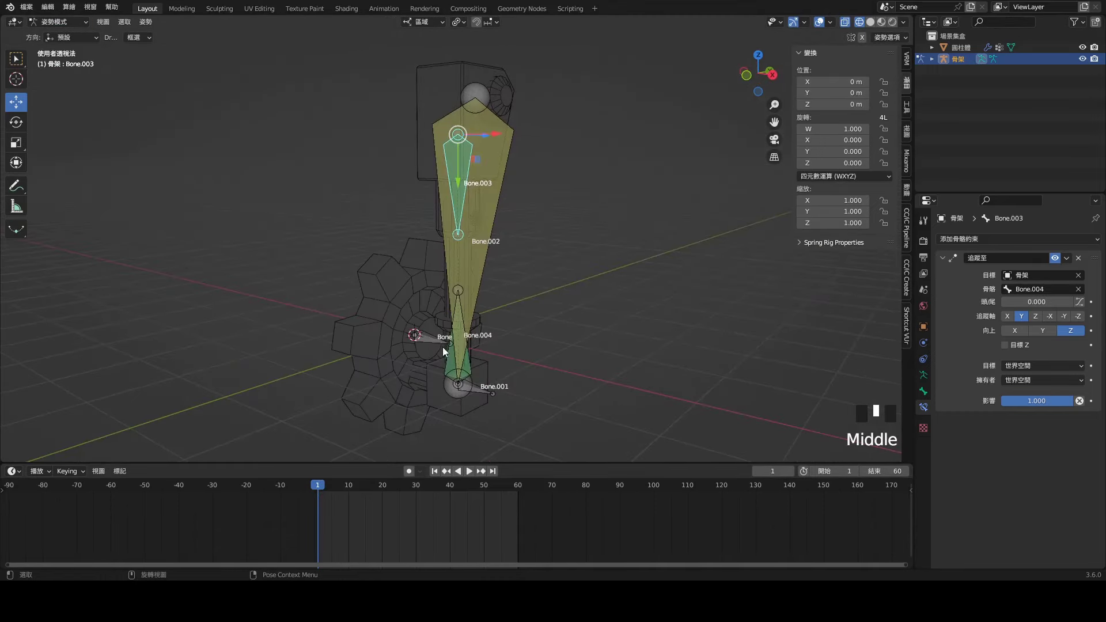
click(437, 342)
click(924, 391)
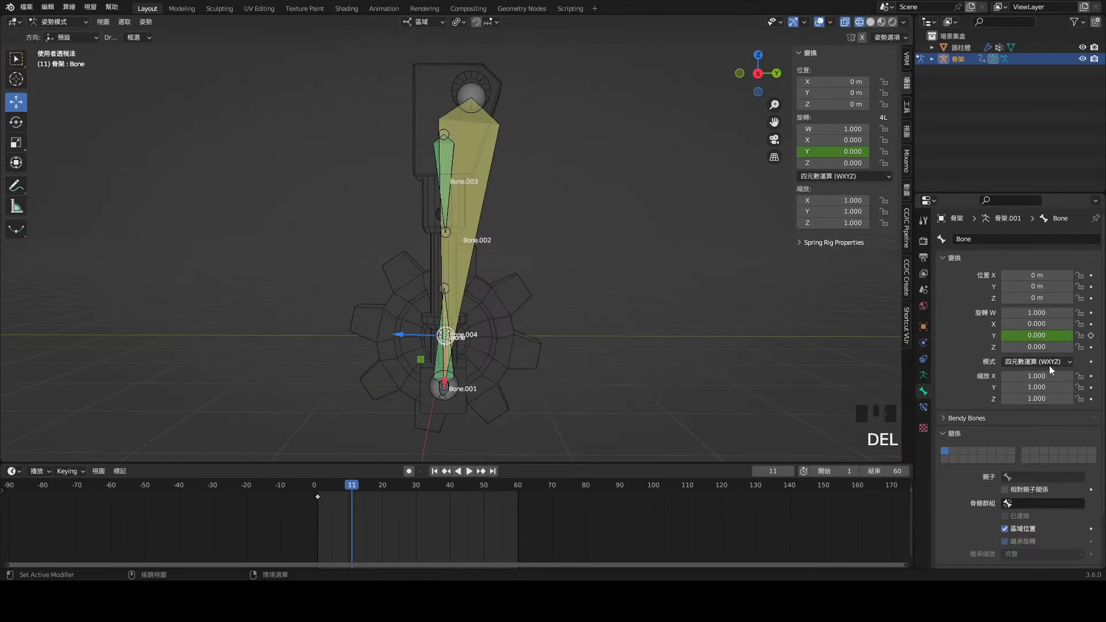
click(1049, 363)
click(1005, 390)
Step: Keyframe Bone's Y rotation at 0° on frame 1 and at 359° on frame 60
click(323, 487)
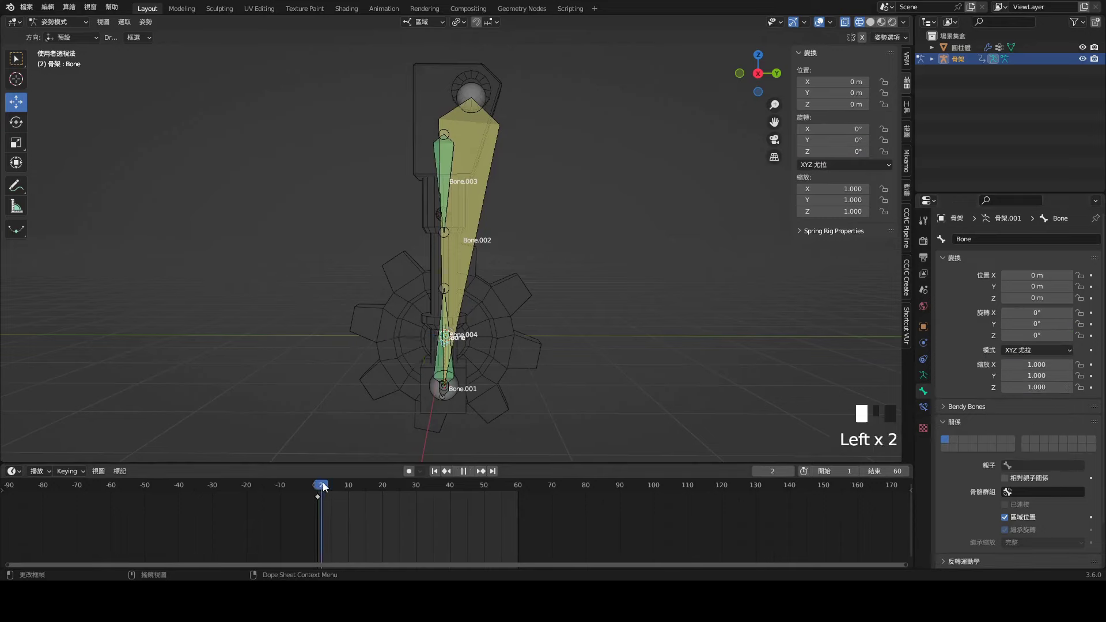
click(464, 472)
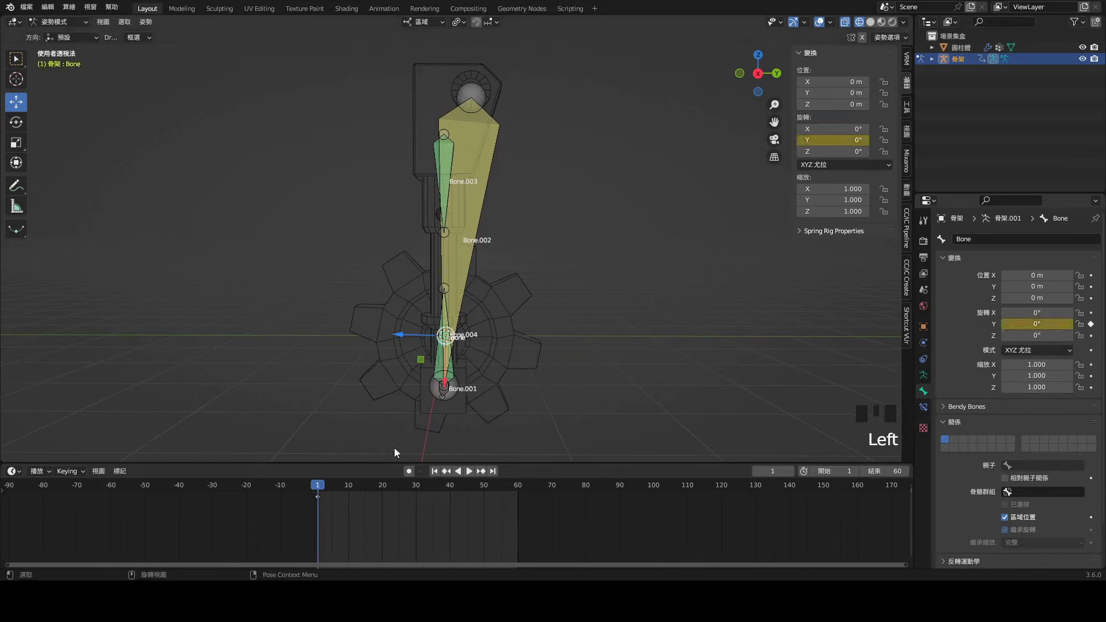
click(517, 486)
double_click(1037, 324)
text(359)
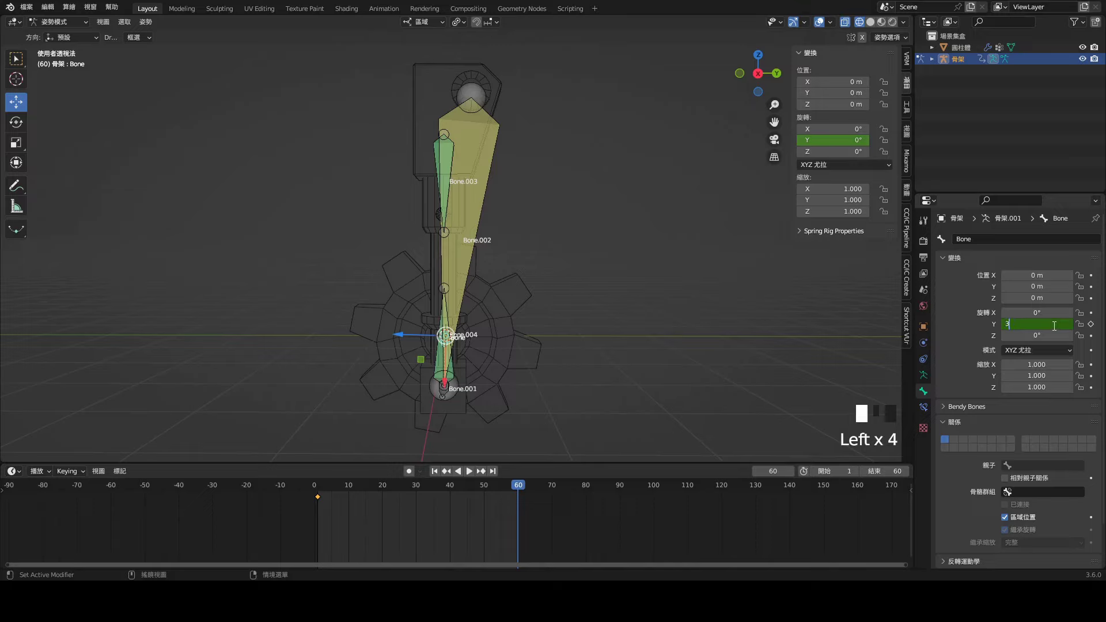
key(Return)
click(1090, 324)
Step: Play the bone animation to check the rig's motion, and return to the first frame
click(469, 471)
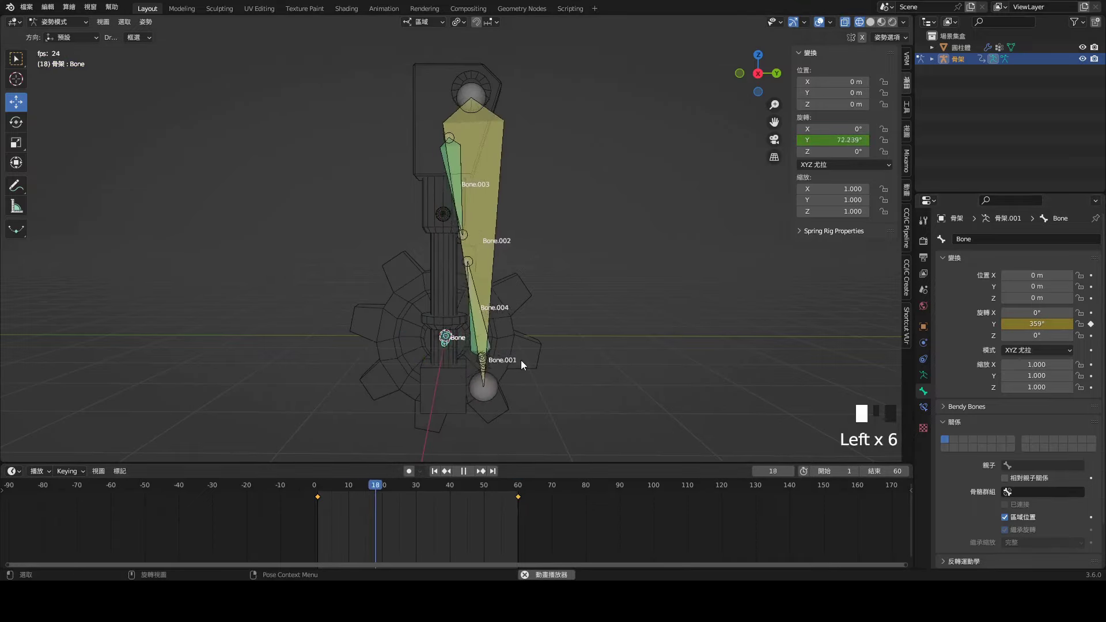
middle_drag(521, 361, 534, 344)
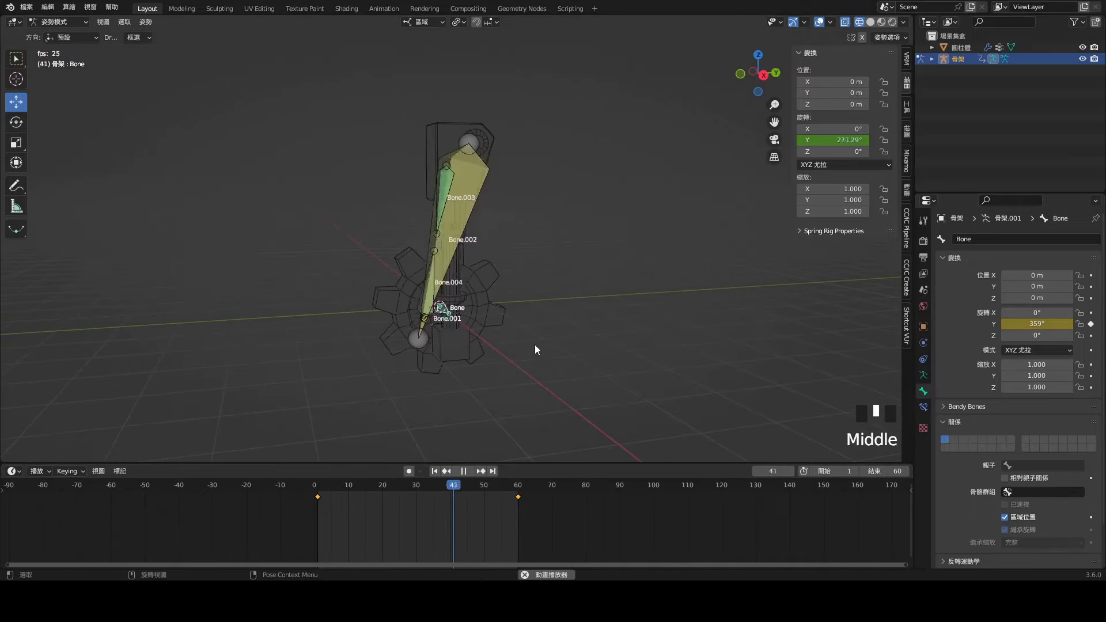
click(464, 472)
click(434, 472)
Step: Return to Object Mode, select the 圓柱體 mesh and add a vertex group named Bone
middle_drag(449, 345, 403, 300)
click(57, 22)
click(58, 35)
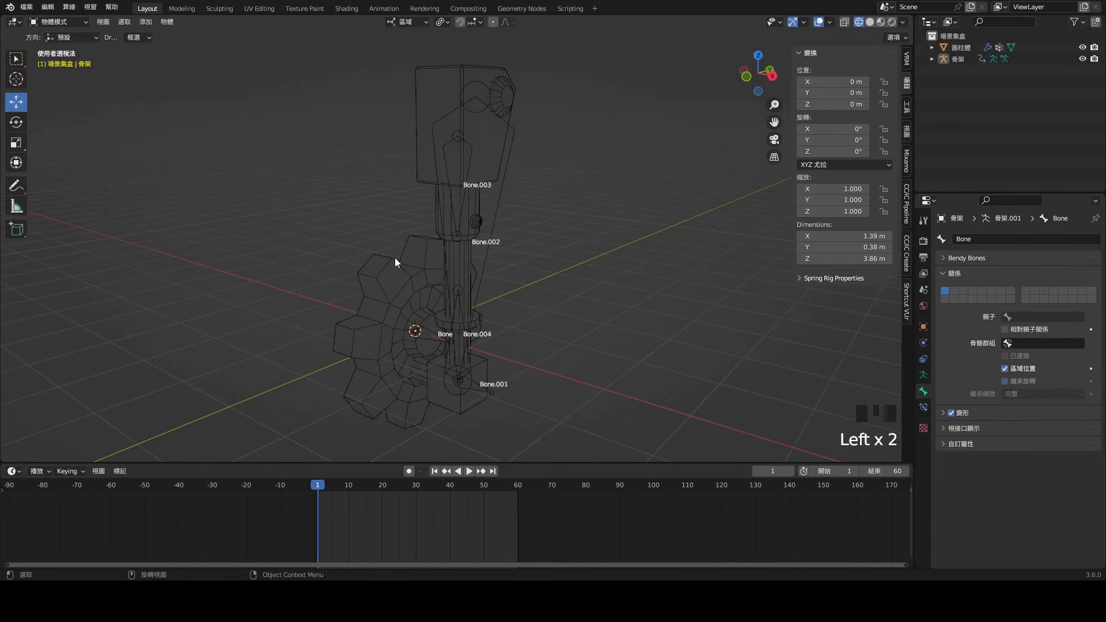
click(396, 258)
click(577, 355)
click(578, 351)
click(378, 326)
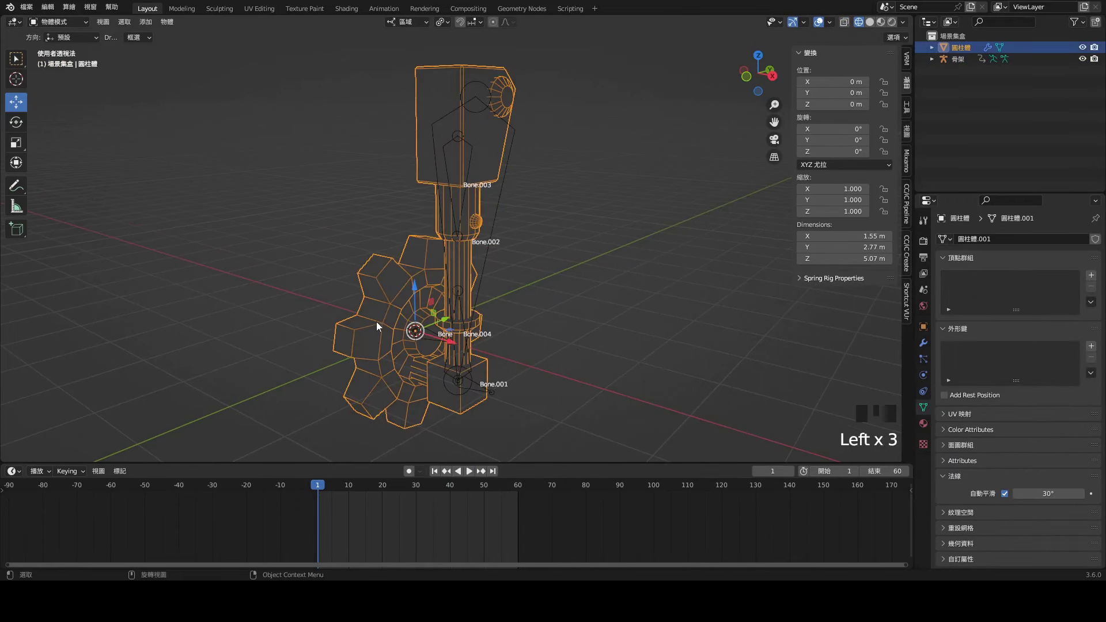
click(1092, 276)
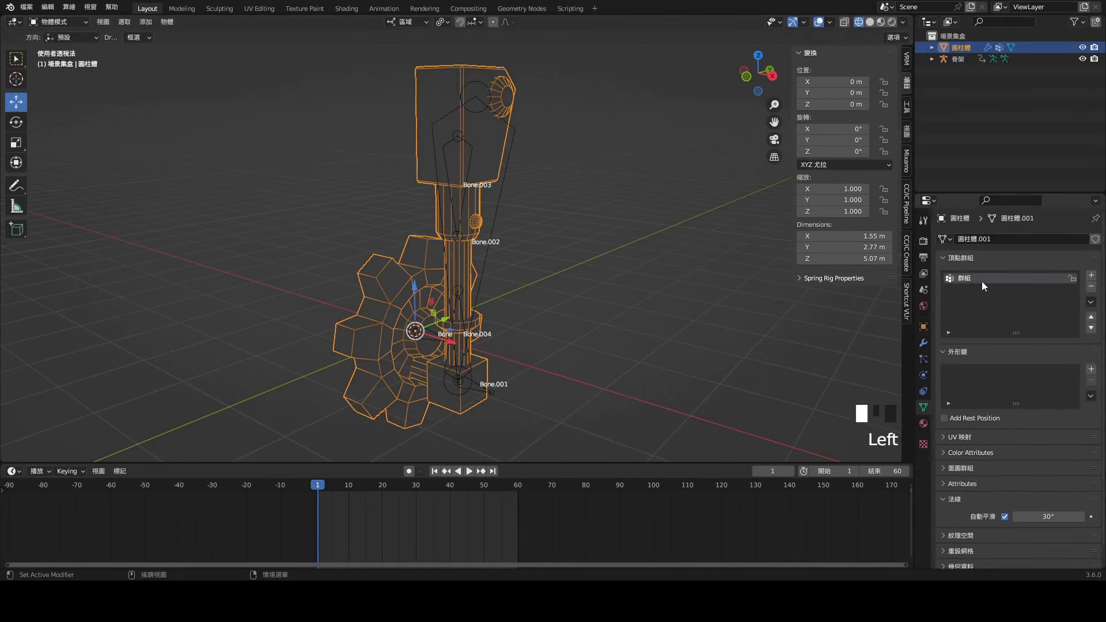
text(Bone)
click(730, 306)
Step: In Edit Mode, select the linked geometry of the gear and its crank pin and assign it to the Bone vertex group
key(Tab)
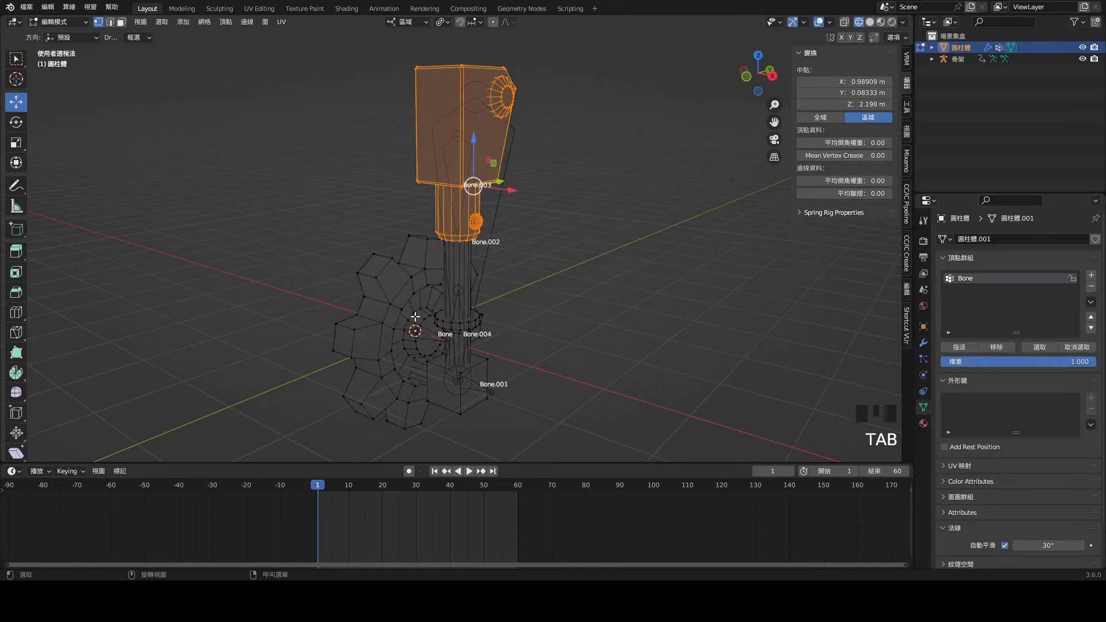
drag(316, 252, 417, 431)
key(ctrl+l)
middle_drag(419, 428, 528, 369)
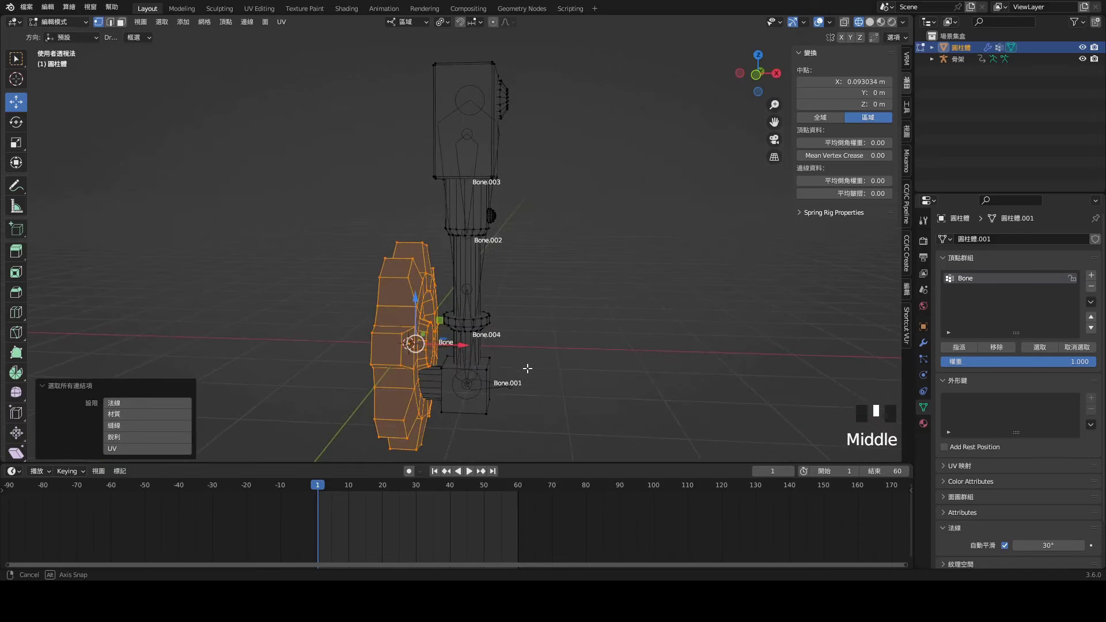
shift+click(425, 385)
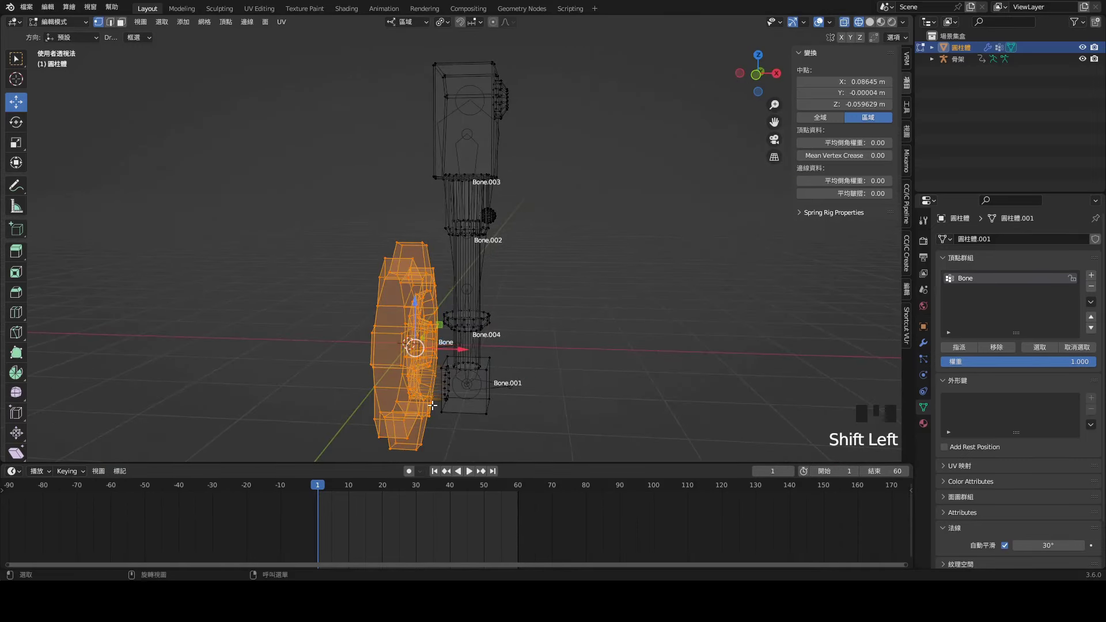
key(ctrl+l)
middle_drag(425, 385, 449, 381)
click(844, 23)
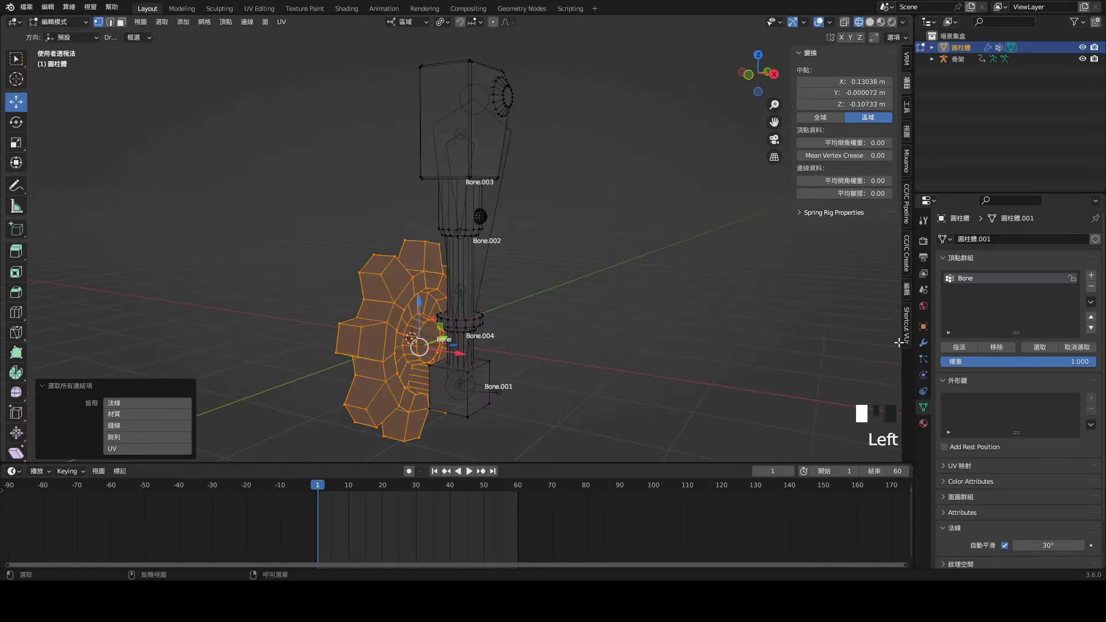
click(504, 366)
Step: Select the linked geometry of the lower block and piston rod and assign it to a new vertex group named Bone.004
scroll(573, 329, up, 2)
middle_drag(573, 328, 603, 321)
click(502, 321)
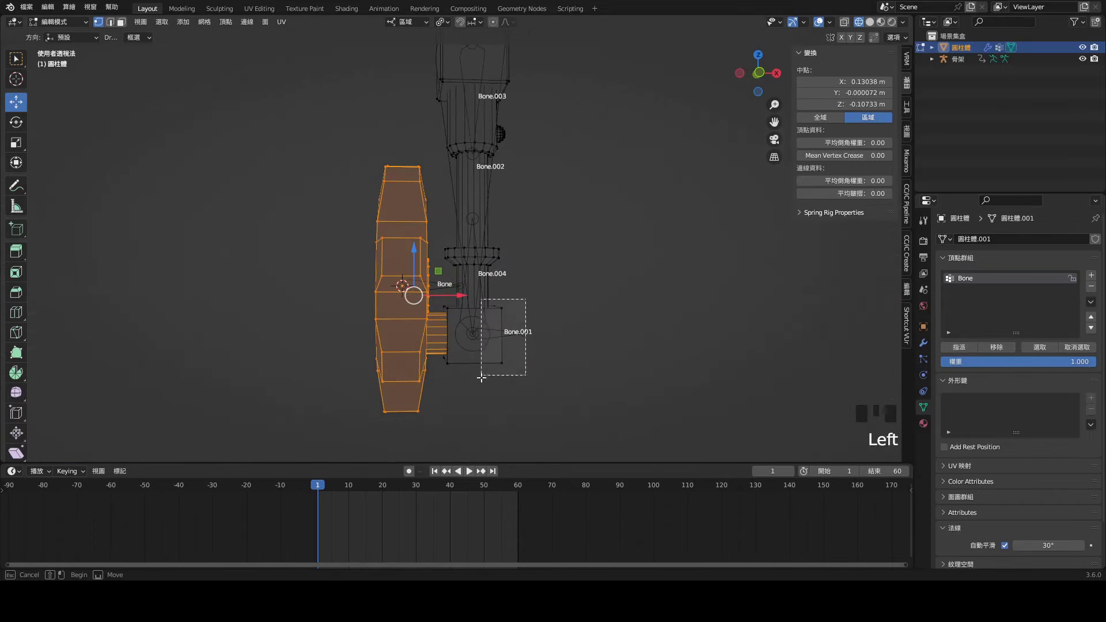
click(847, 24)
shift+drag(524, 301, 509, 323)
key(ctrl+z)
drag(597, 278, 470, 390)
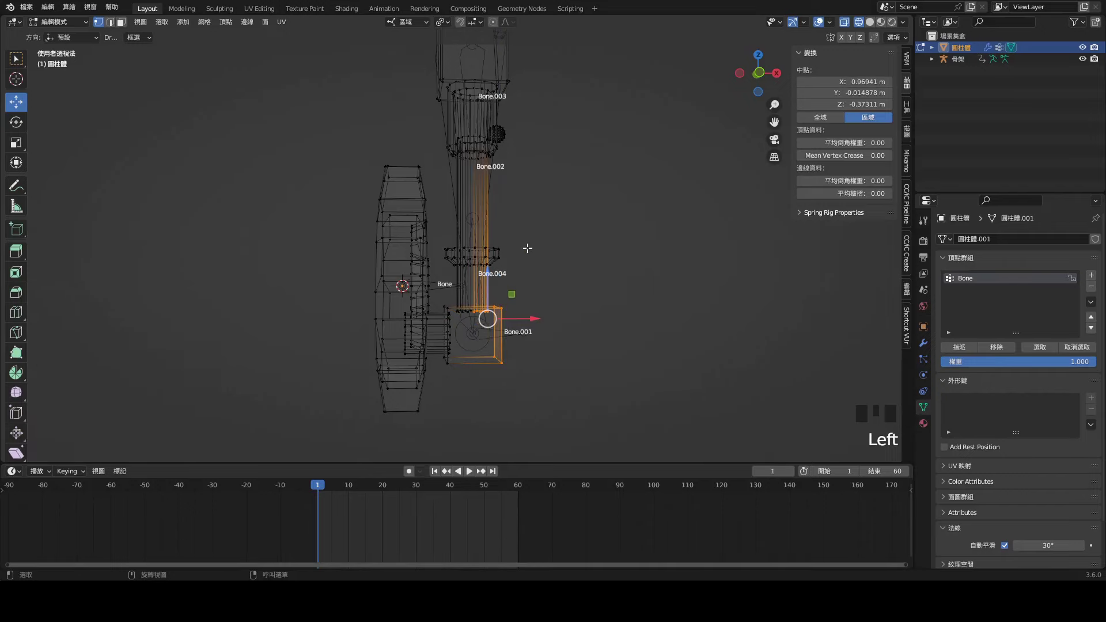
key(ctrl+l)
middle_drag(544, 265, 614, 254)
click(1092, 275)
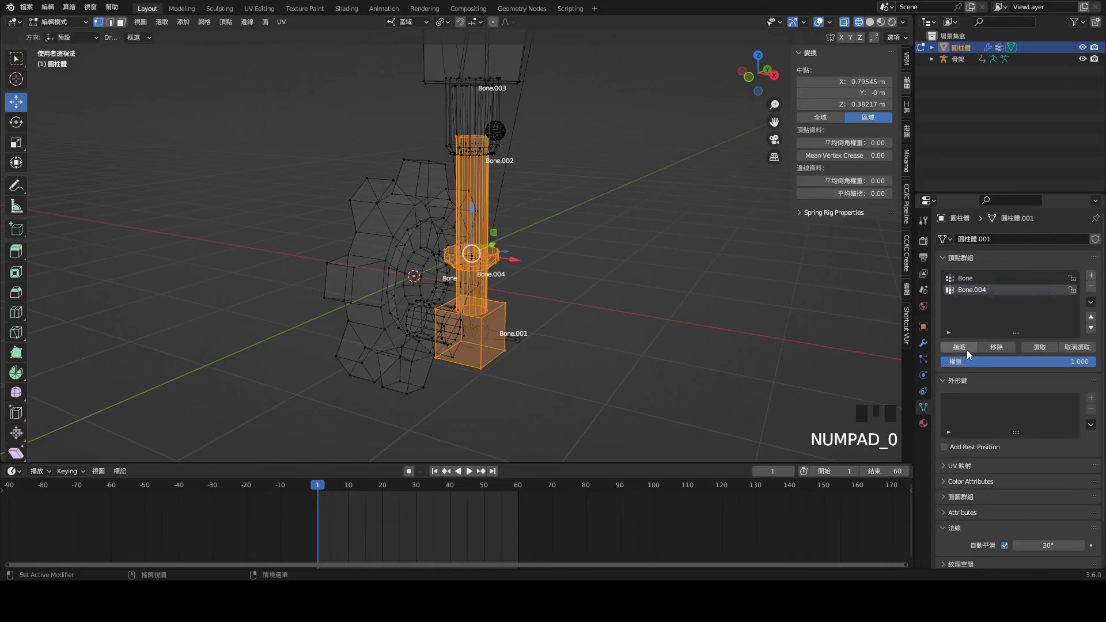
Step: Assign the linked geometry of the upper housing and sleeve to a new vertex group named Bone.002, and return to Object Mode
shift+middle_drag(439, 224, 424, 371)
drag(572, 64, 370, 283)
middle_drag(566, 294, 572, 262)
key(ctrl+l)
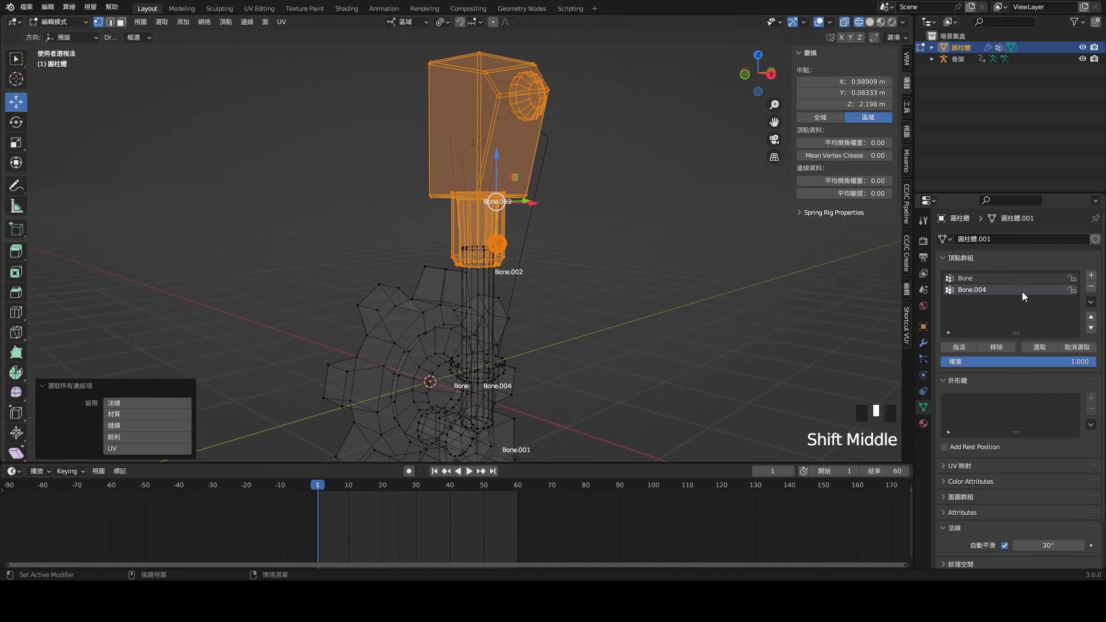
click(1091, 275)
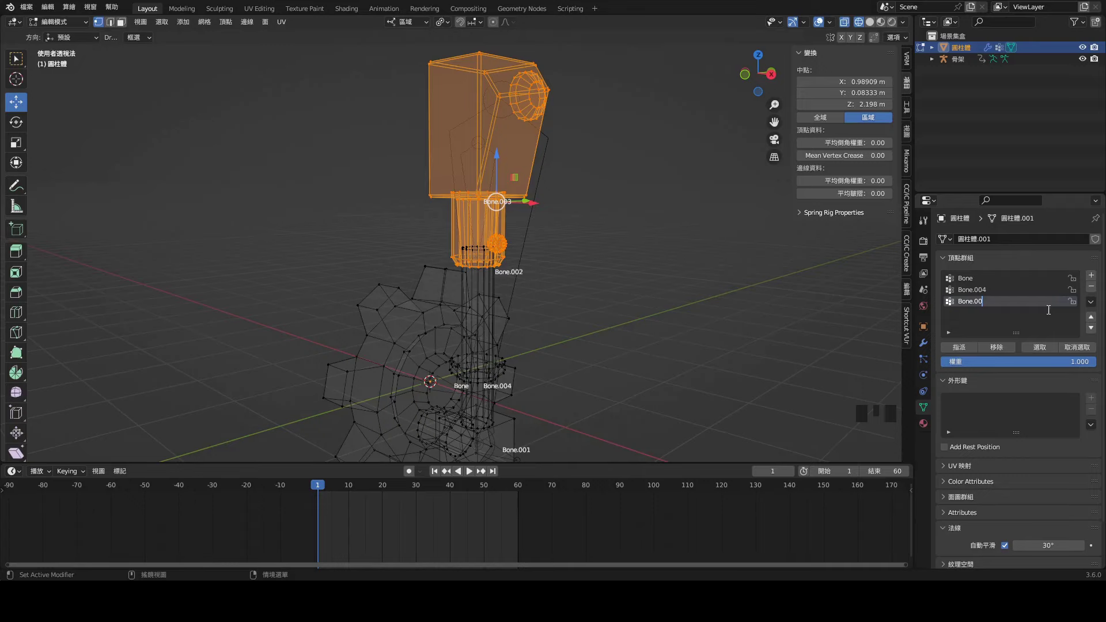
key(Return)
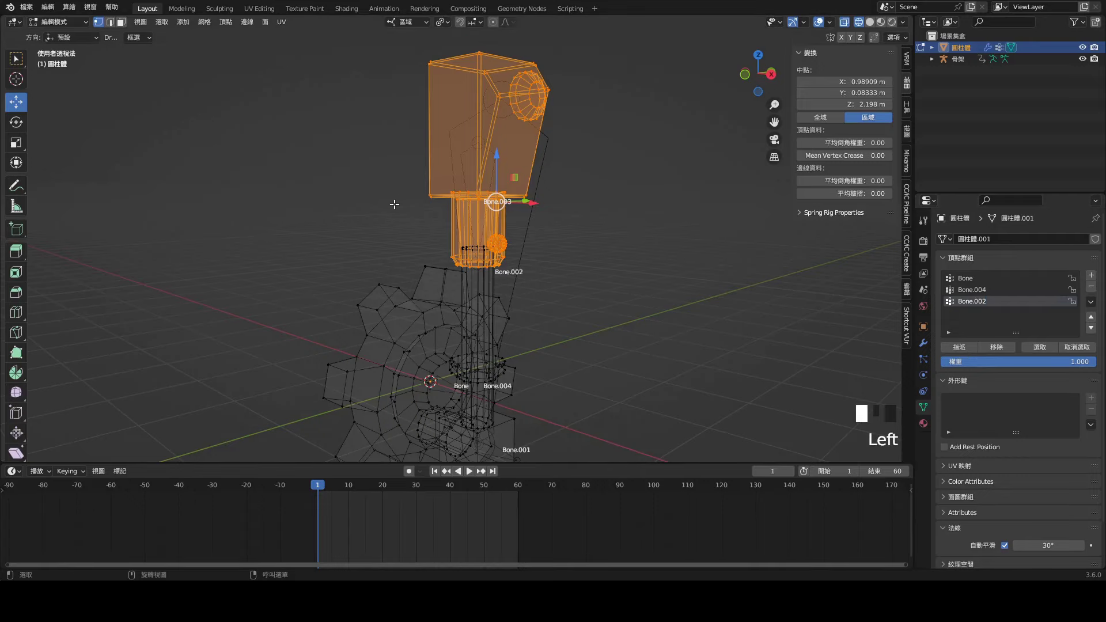
middle_drag(395, 204, 473, 200)
scroll(472, 199, up, 3)
click(70, 23)
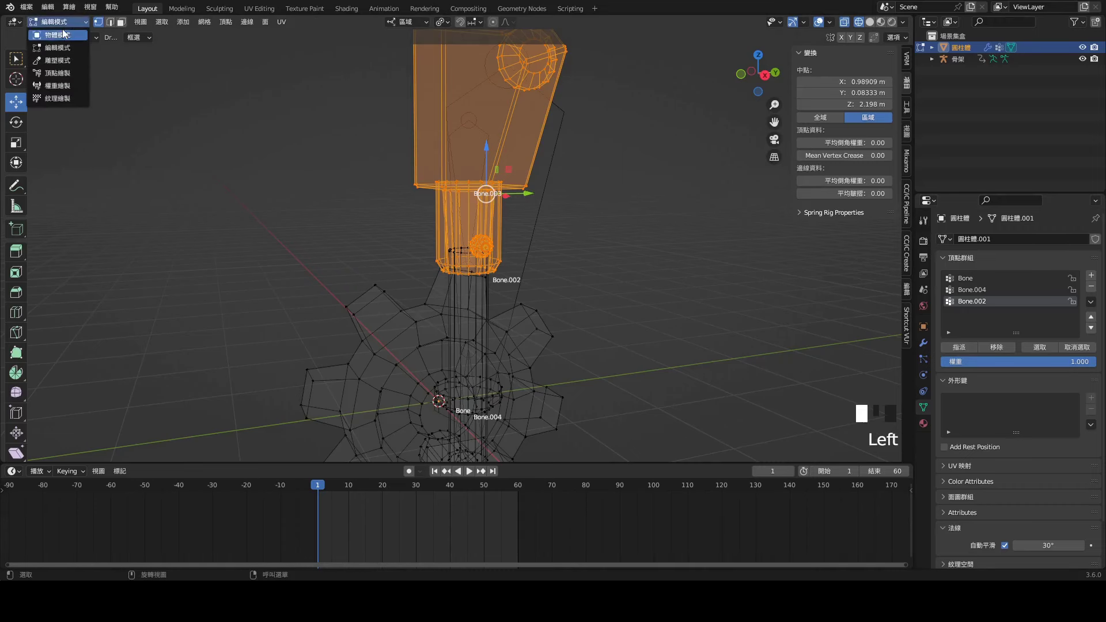
click(68, 35)
Step: Turn off X-ray, play the animation to check whether the mesh follows the bones, and return to the first frame
scroll(461, 115, down, 1)
click(845, 22)
middle_drag(640, 335, 622, 323)
click(469, 473)
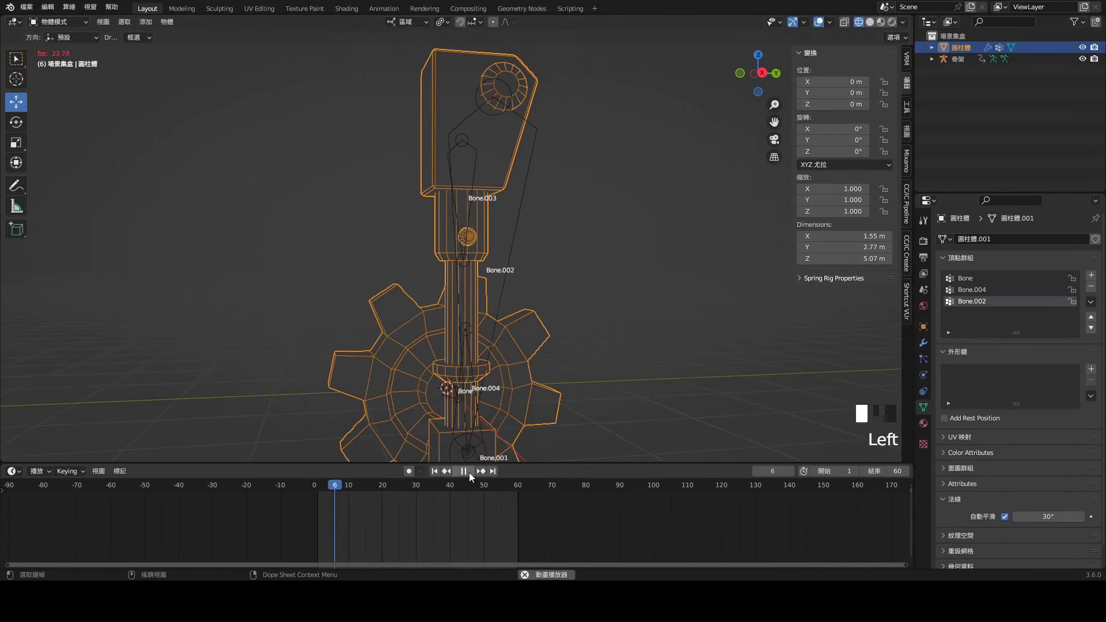
click(464, 473)
click(435, 472)
Step: Remove the mesh's existing modifier and add a new Armature modifier with 骨架 as its object
click(627, 330)
click(548, 336)
click(924, 343)
click(1084, 258)
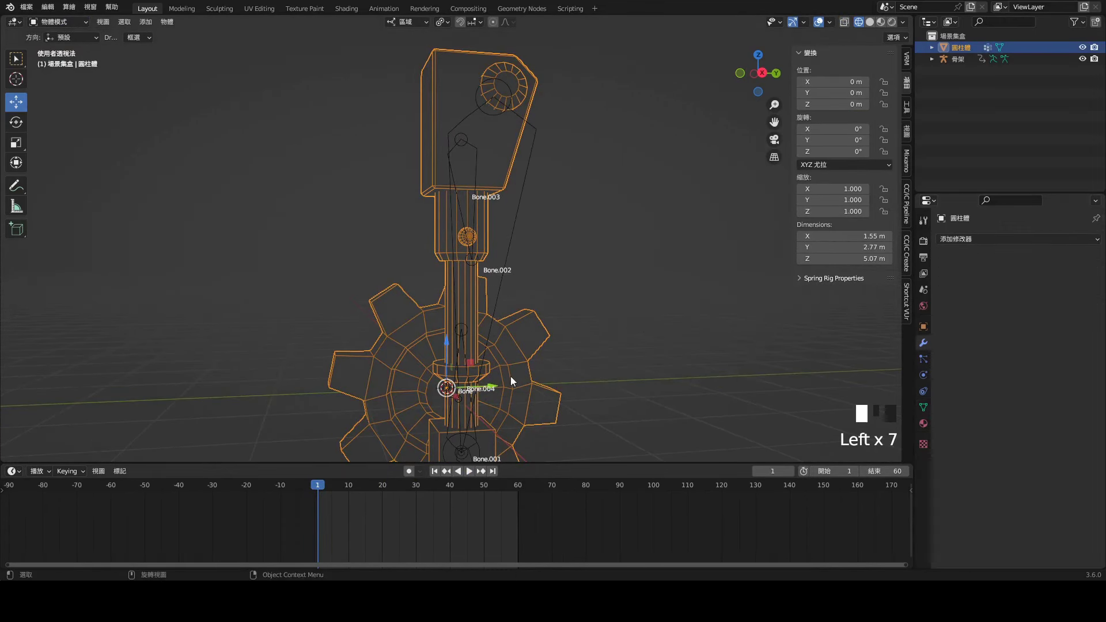
drag(976, 239, 979, 260)
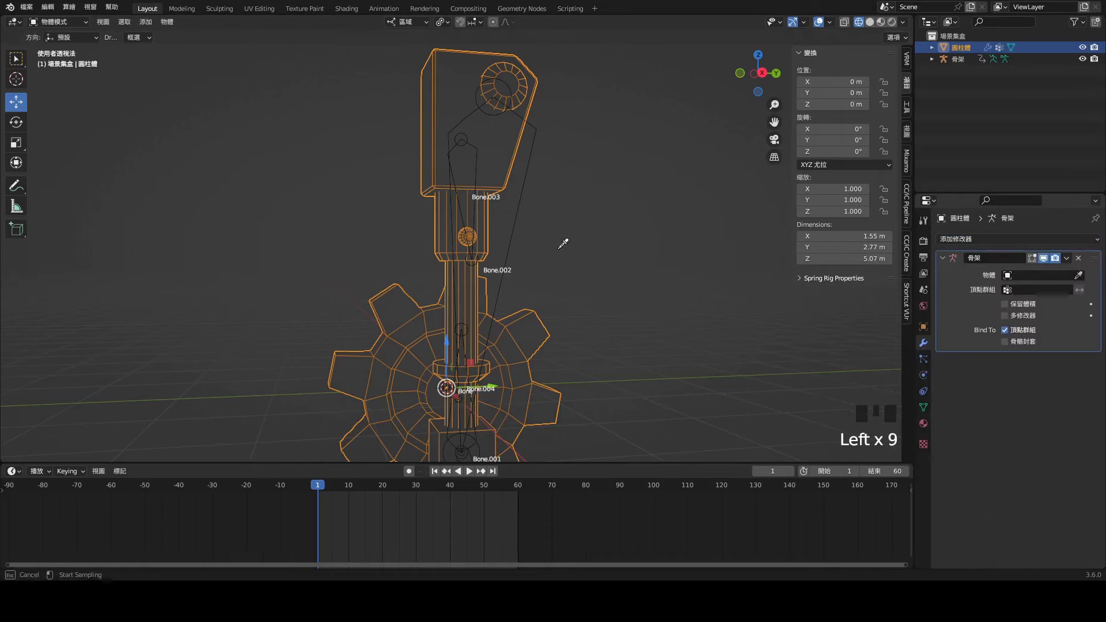
click(636, 281)
Step: Play the animation in solid shading with overlays hidden to review the moving gear and piston
click(469, 472)
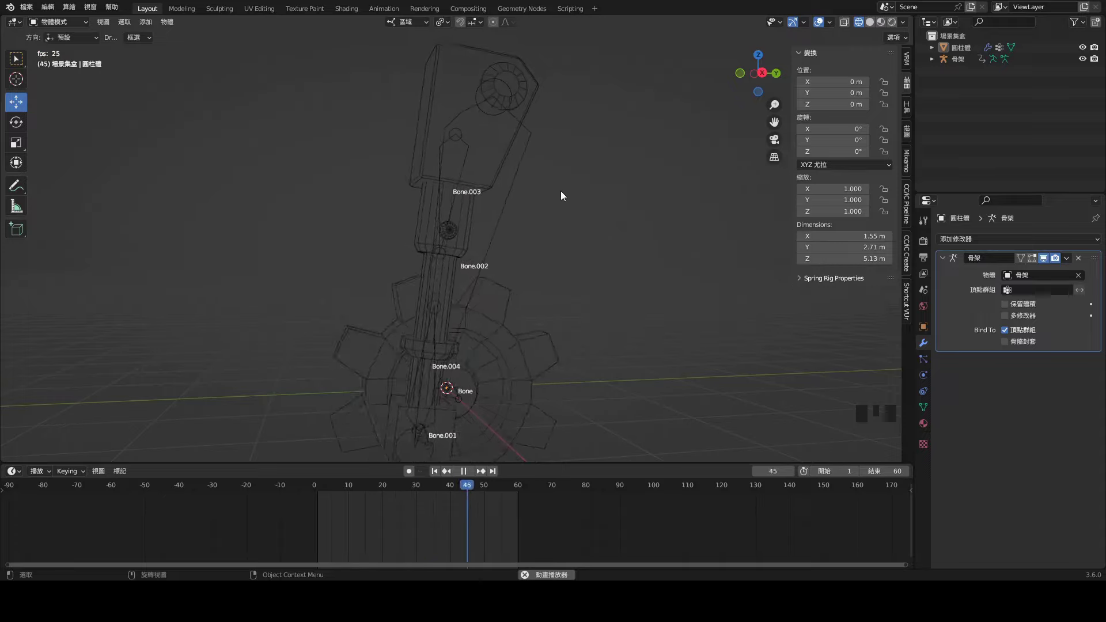
click(870, 22)
scroll(558, 222, down, 2)
middle_drag(558, 222, 582, 244)
click(672, 188)
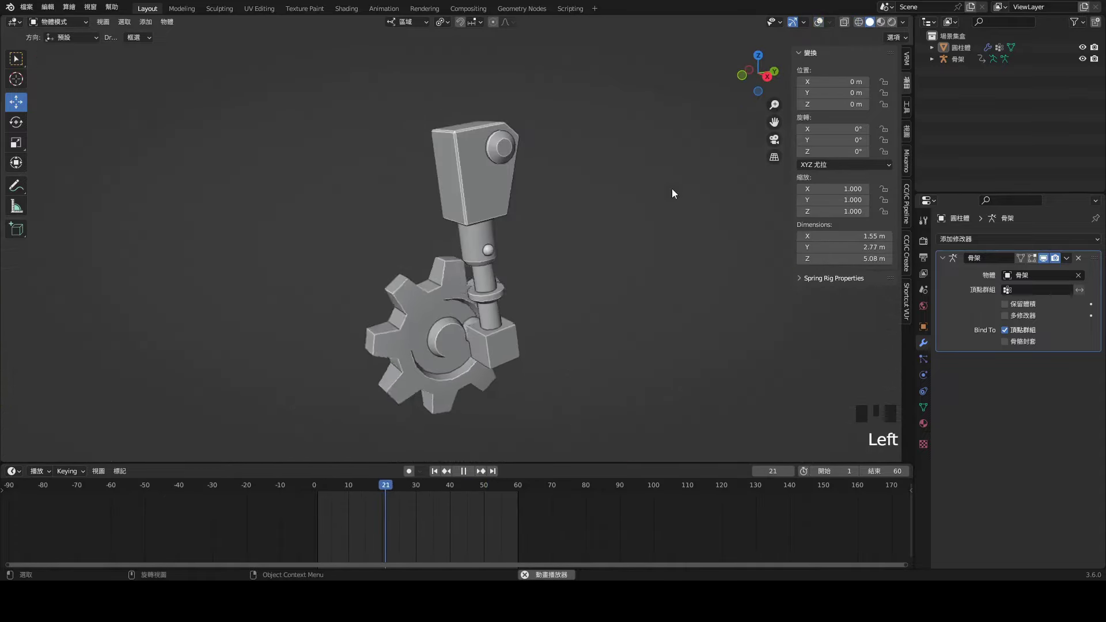